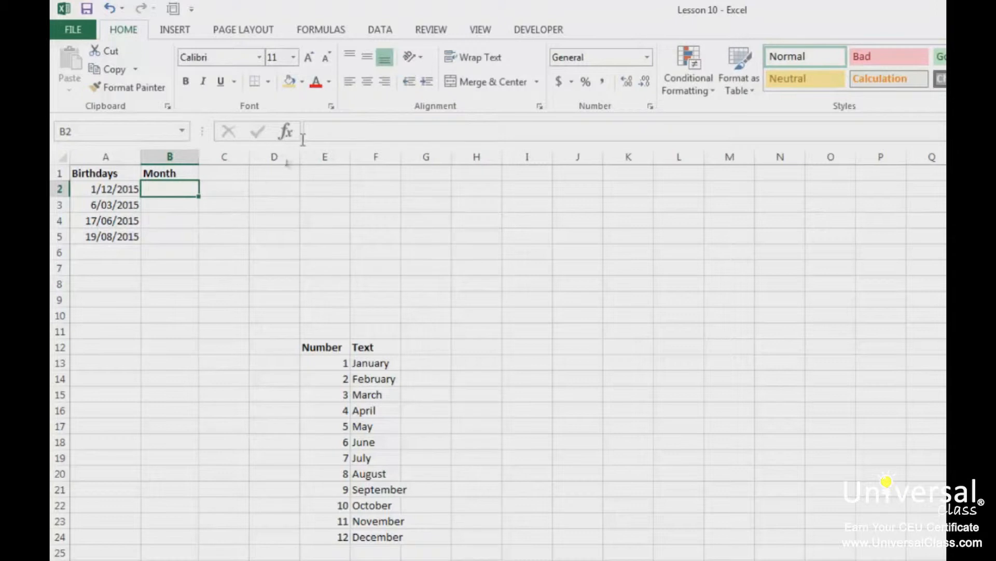
click(317, 32)
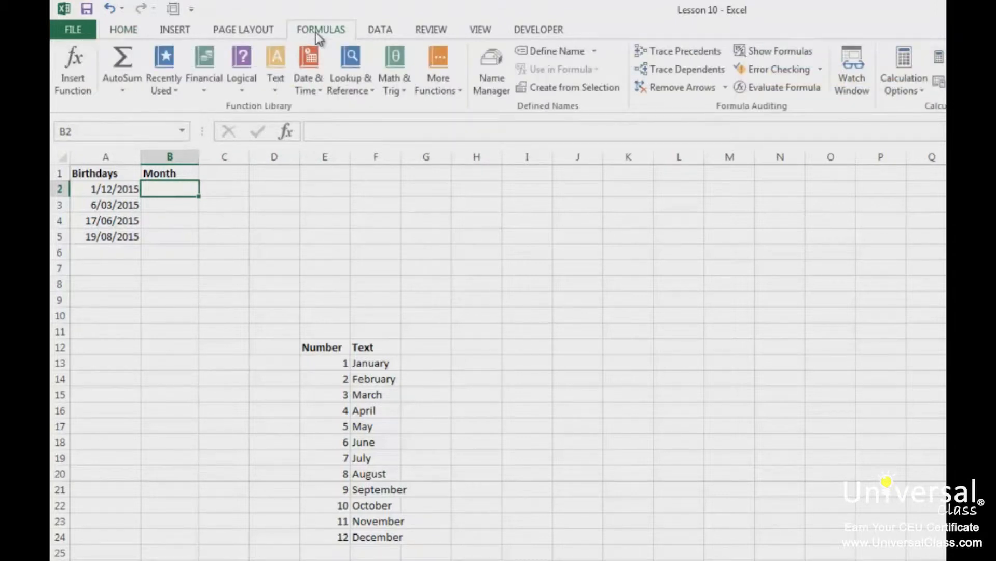
click(366, 91)
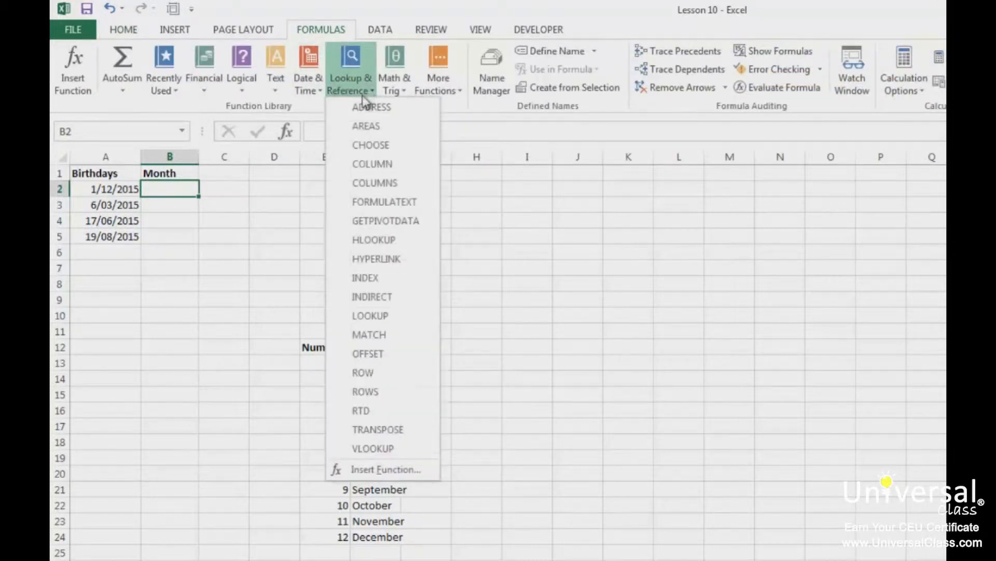
click(384, 449)
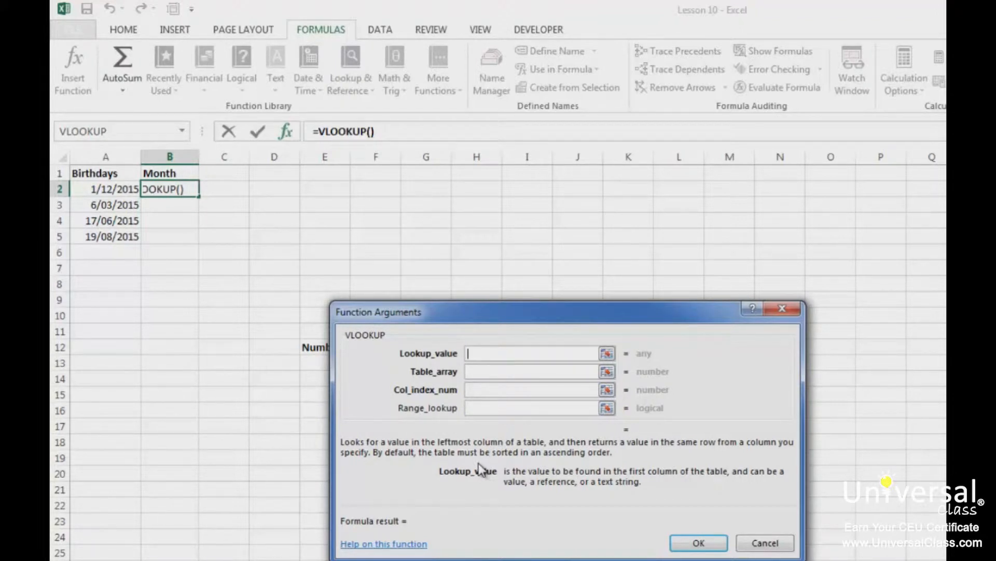
key(Escape)
- Start a VLOOKUP formula in cell B2 that uses MONTH(A2) as the lookup value
text(=vlo)
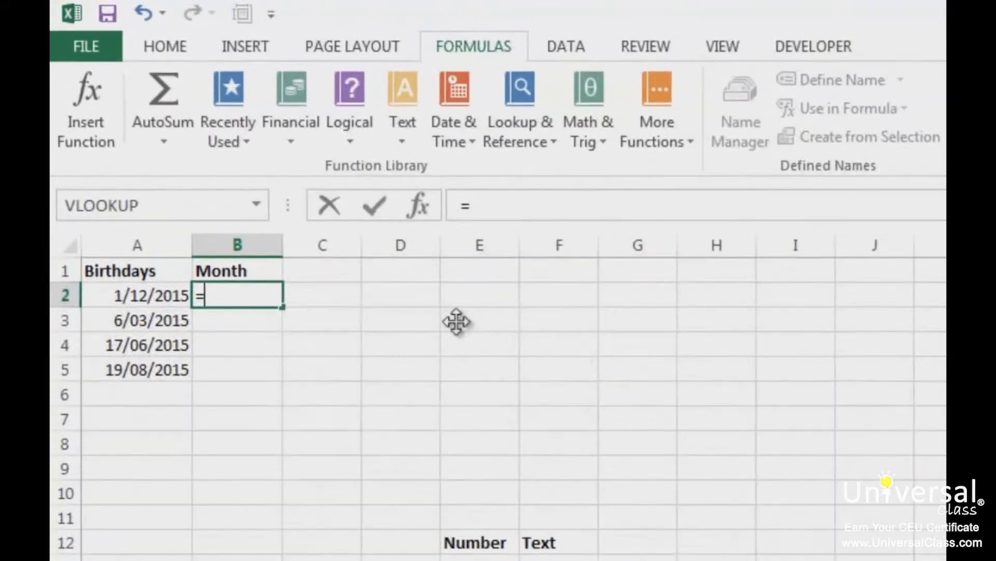
key(Tab)
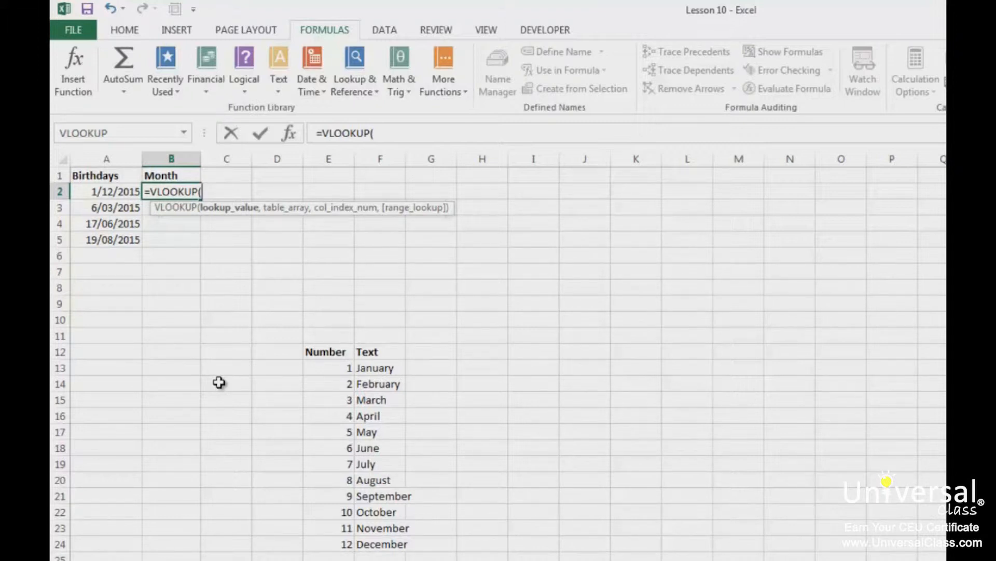
text(month()
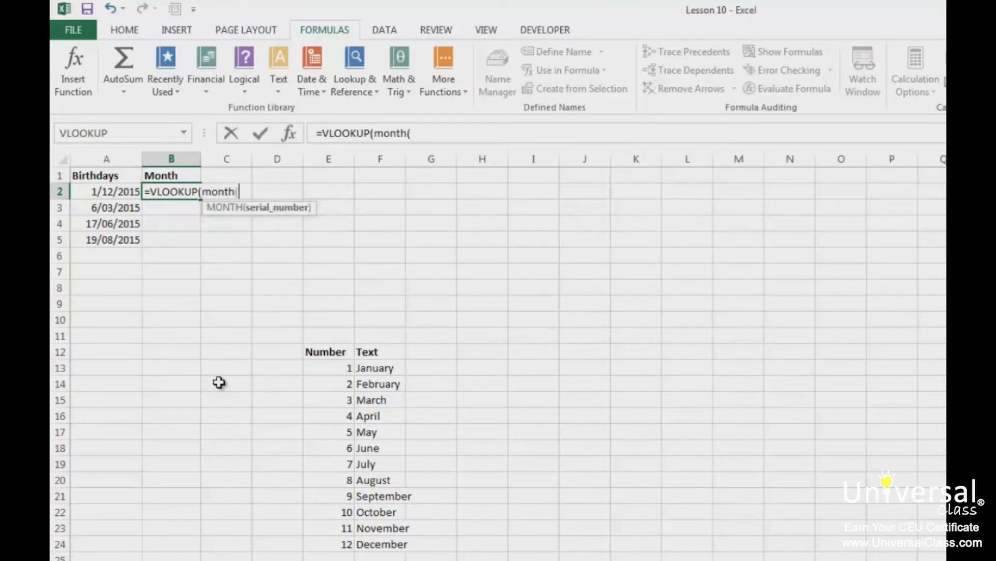
click(103, 192)
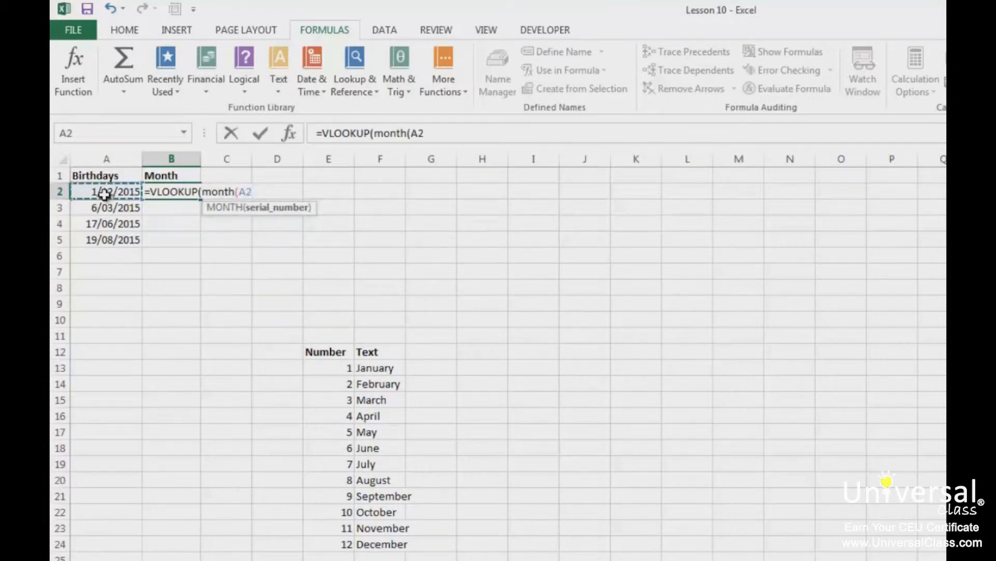
text())
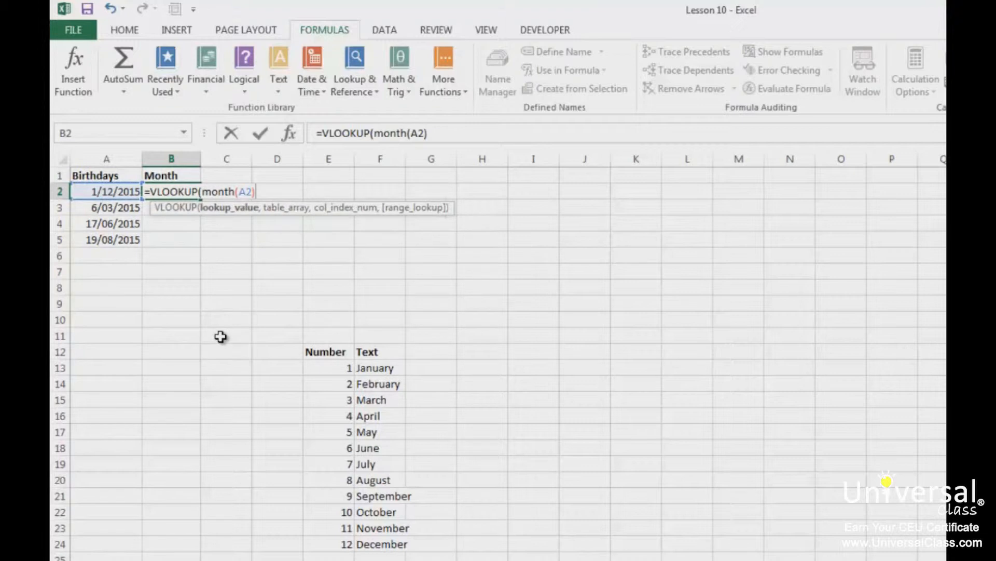
text(,)
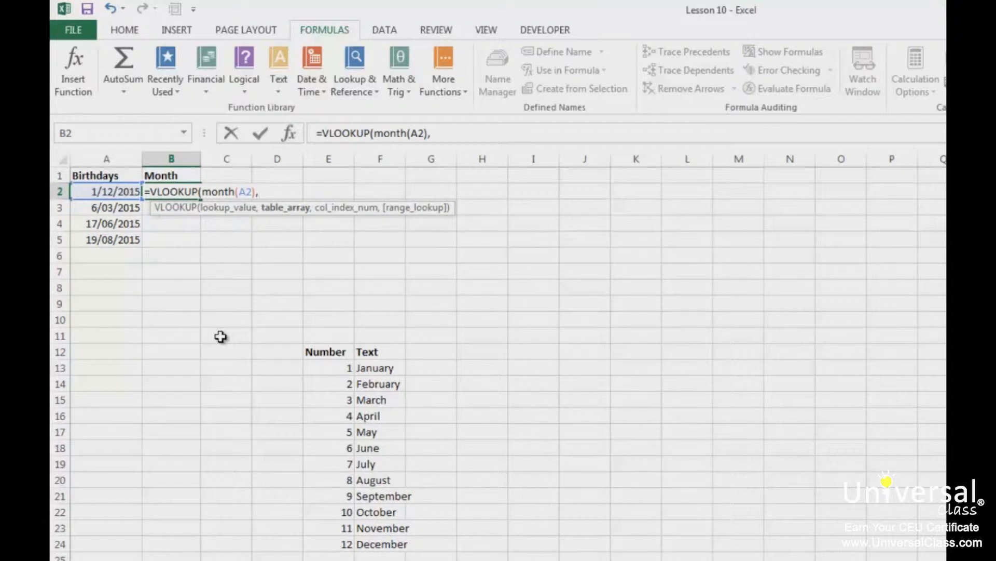
- Complete the VLOOKUP formula with table range E13:F24, column index 2 and FALSE for an exact match
drag(349, 367, 372, 540)
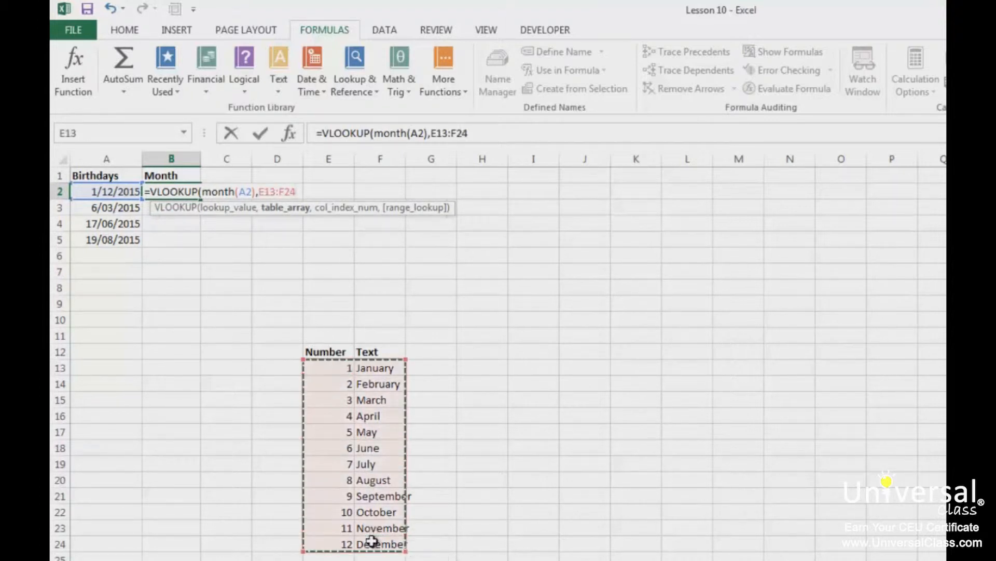
text(,)
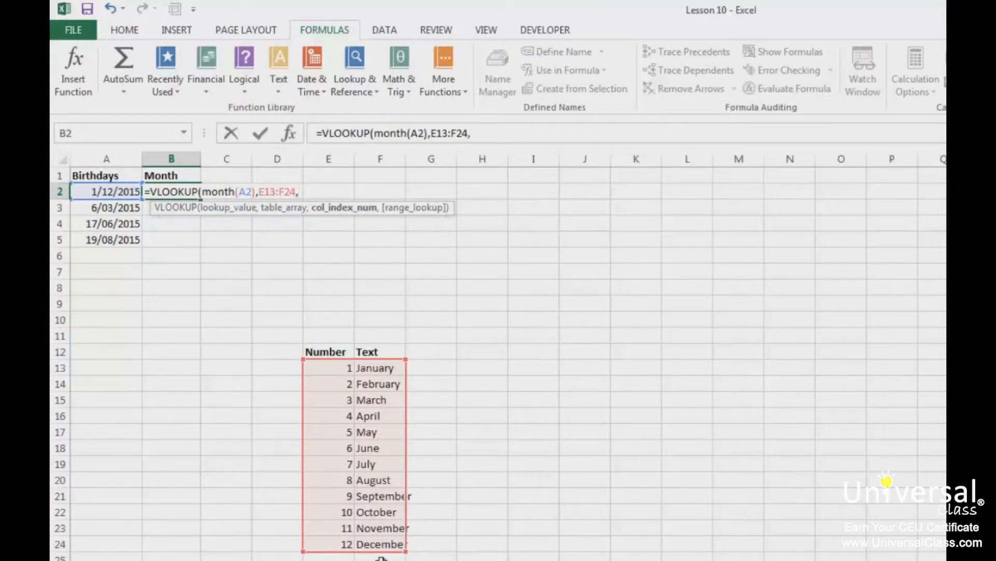
text(2,)
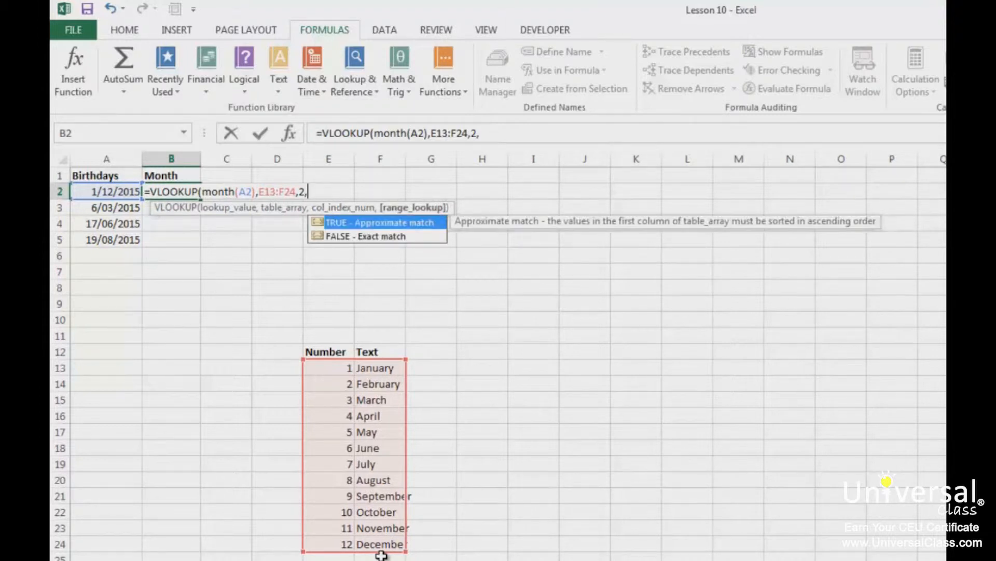
text(FALSE))
key(Return)
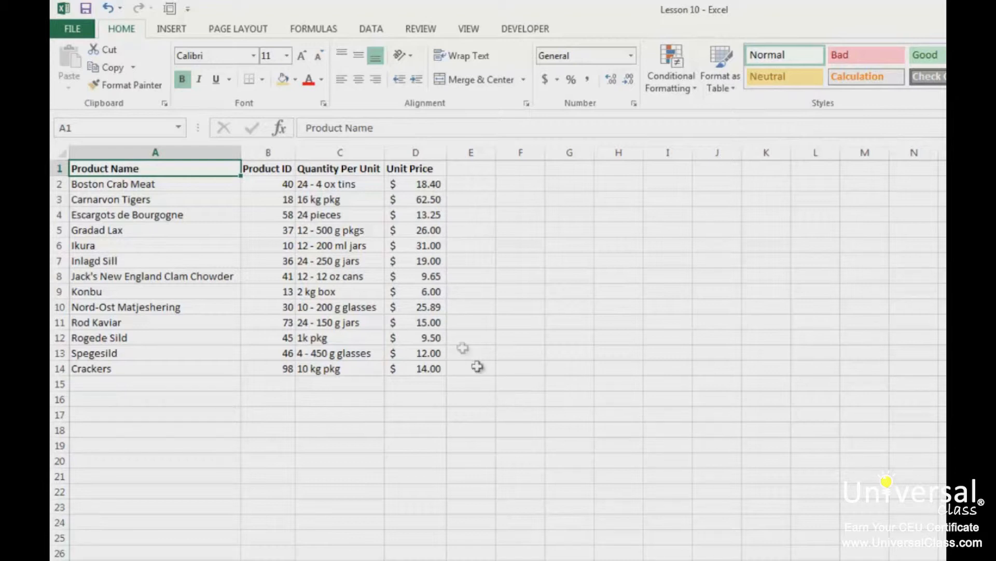
- Define the name Products for the whole product table, A1:D14
click(352, 260)
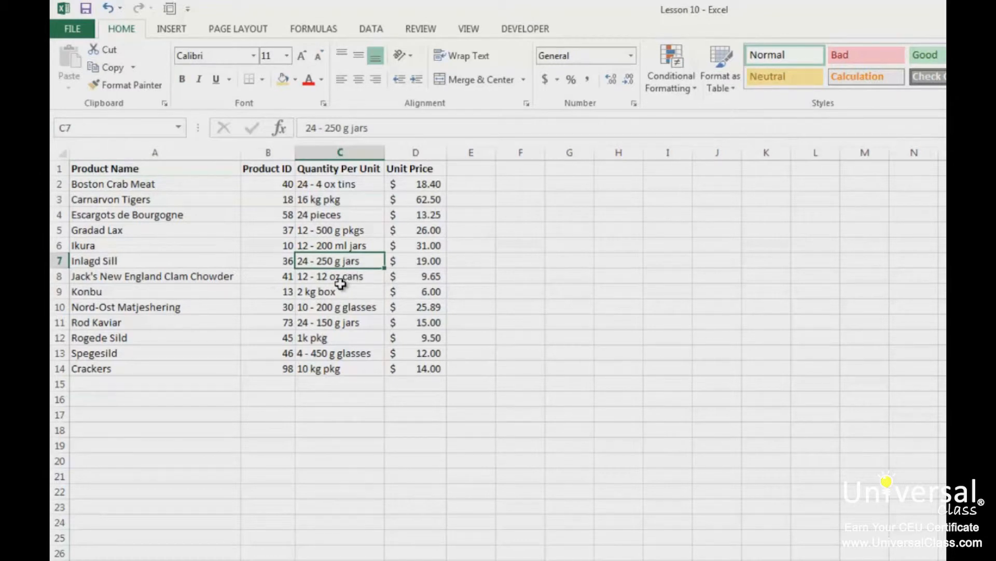
key(ctrl+a)
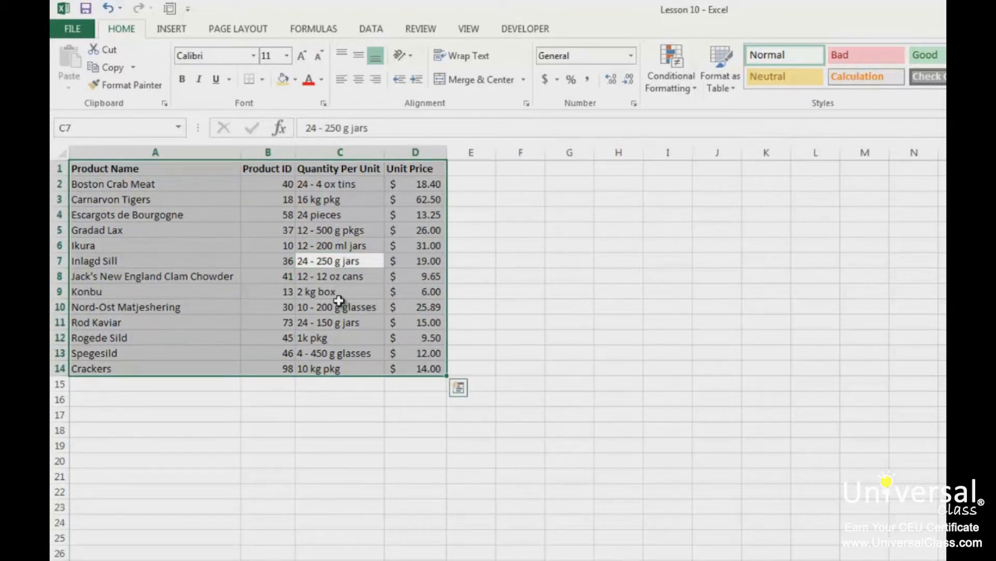
click(314, 28)
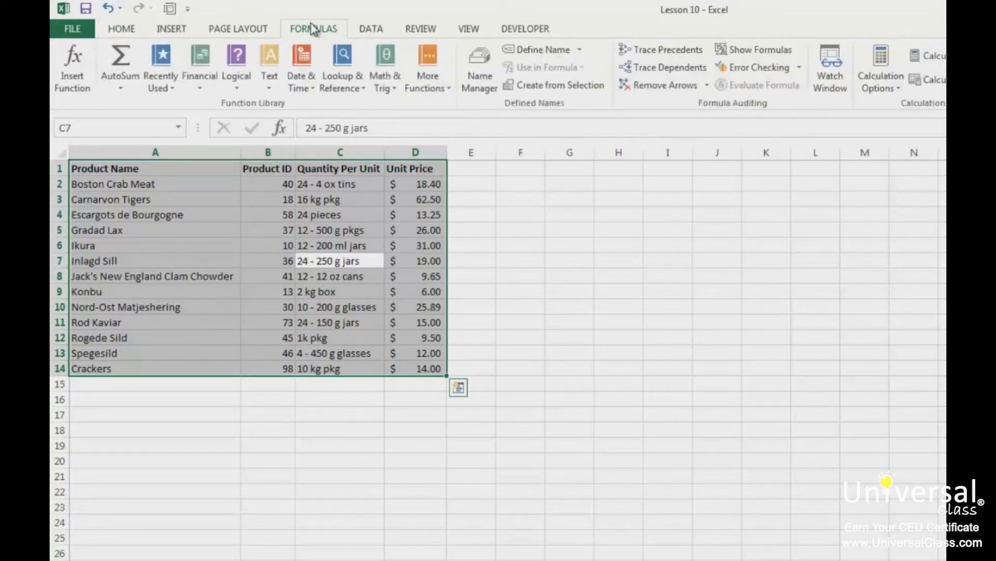
click(519, 50)
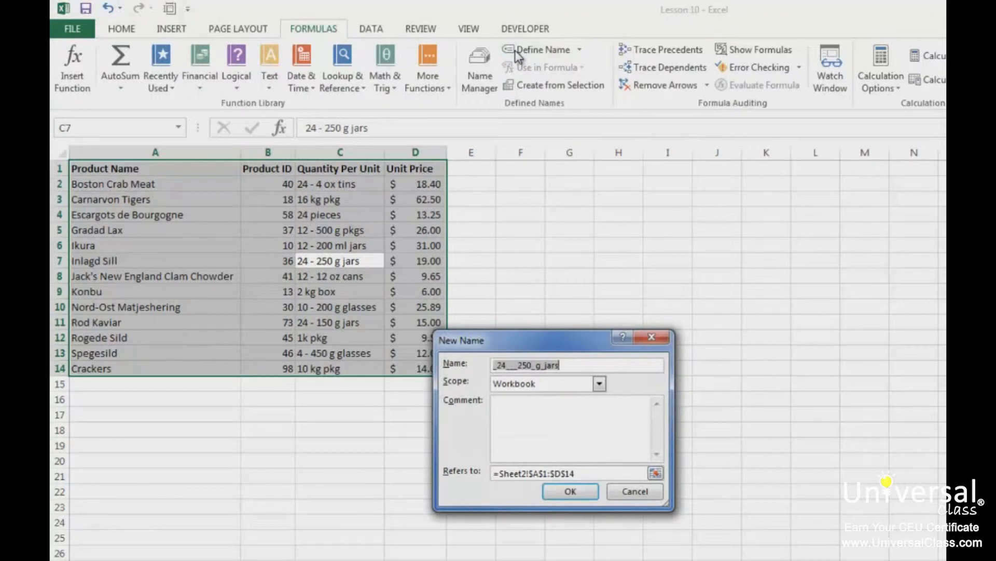
text(ZProd)
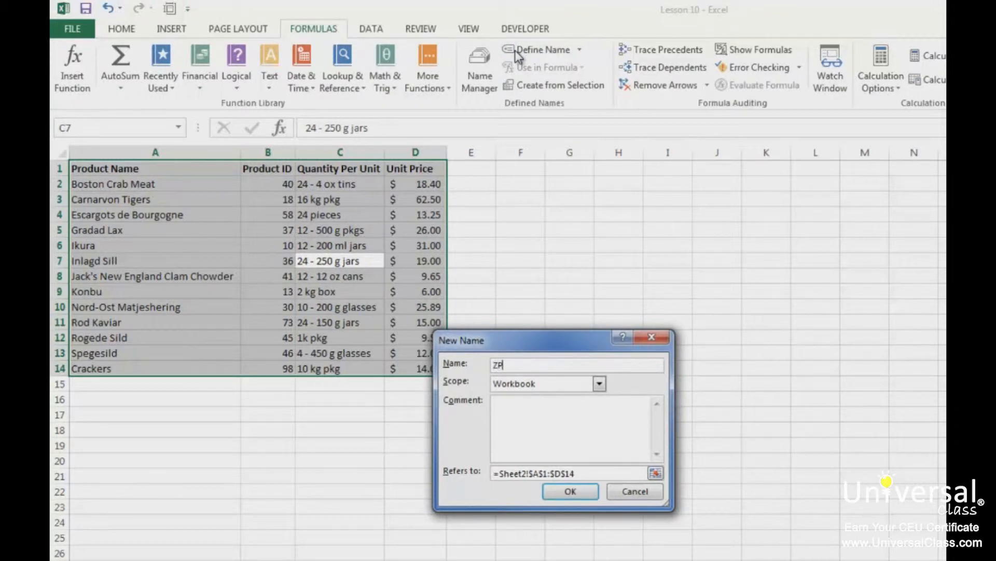
key(shift+Home)
text(Products)
click(561, 493)
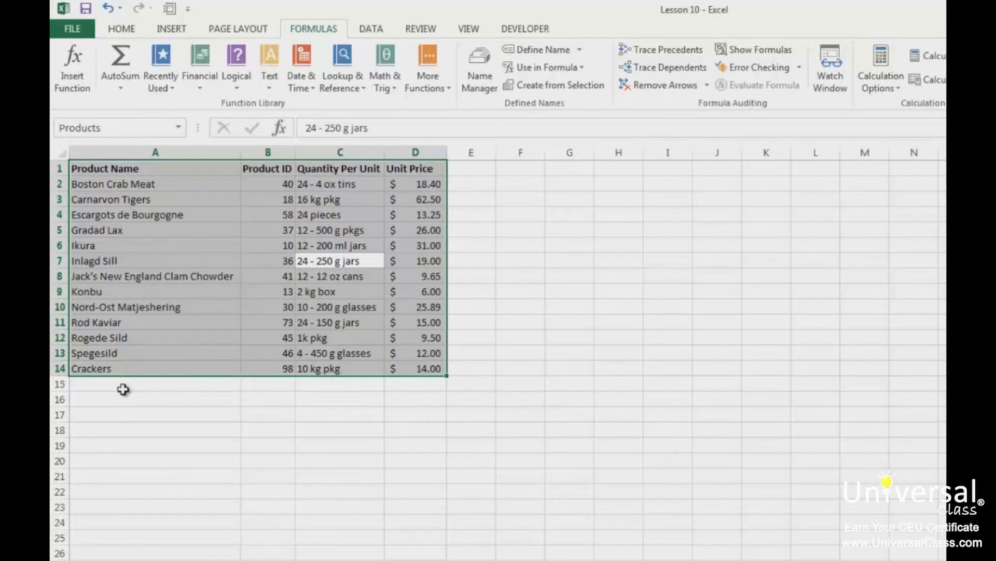
- Add Cheese in row 15 with product ID 15, quantity per unit 500 g pkt and unit price 8
click(122, 387)
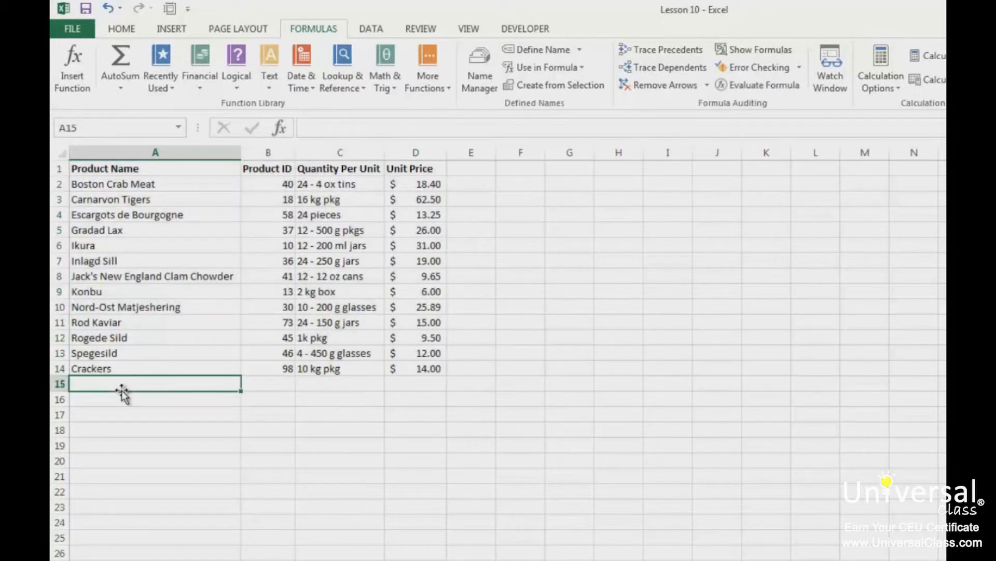
text(Cheese)
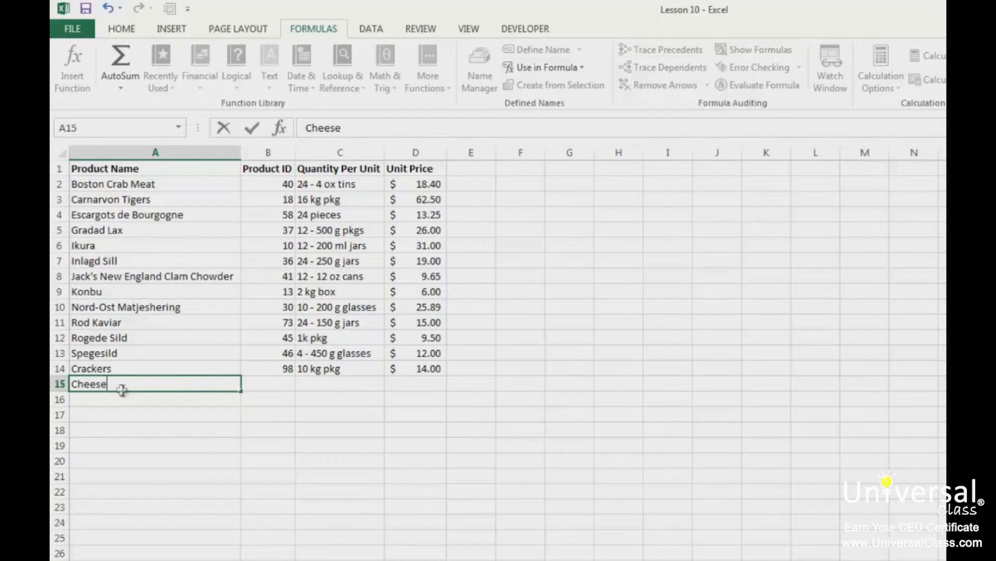
key(Tab)
text(15)
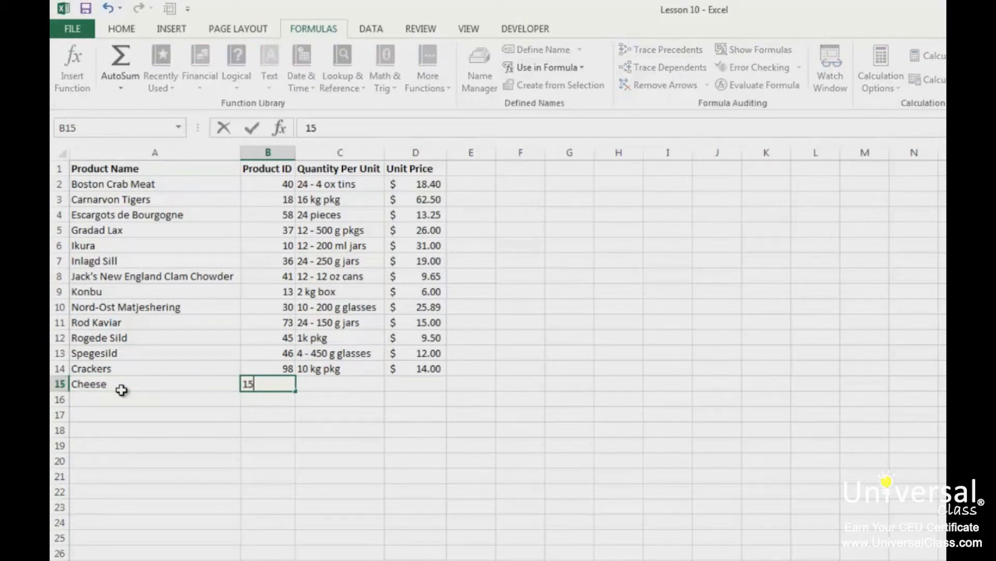
key(Tab)
text(500 g pkt)
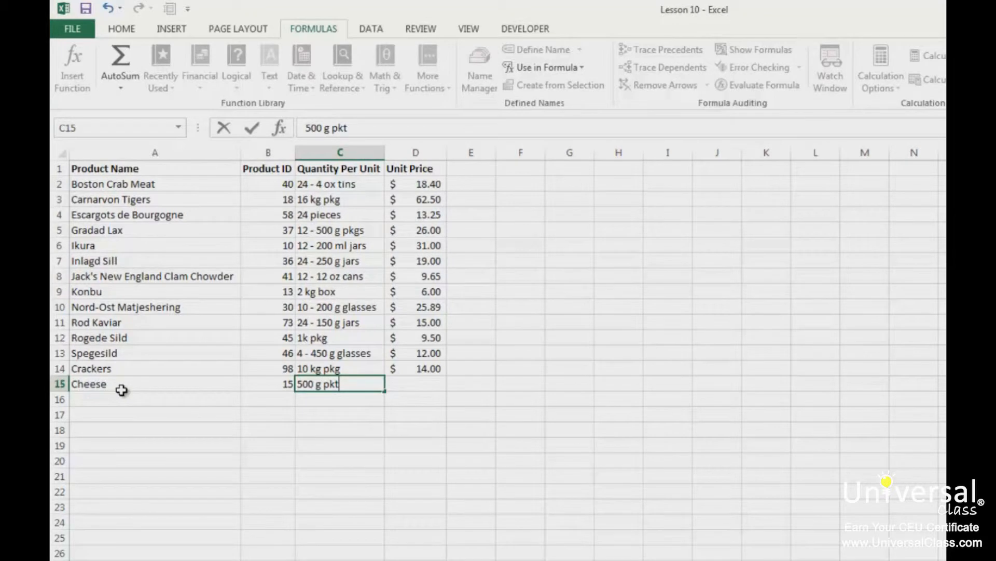
key(Tab)
text(8)
key(Tab)
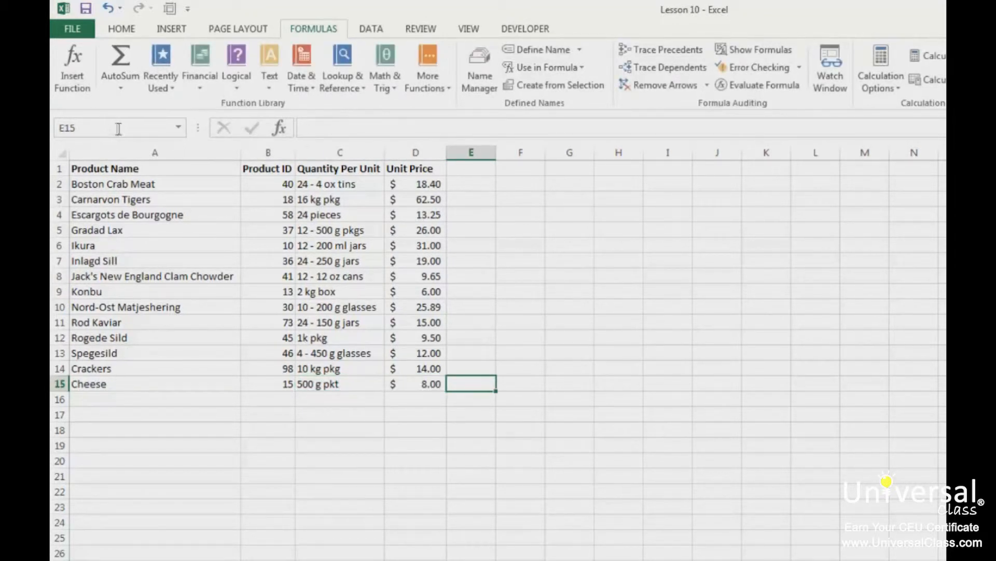
- Select the named range Products to check whether it covers the Cheese row
click(177, 128)
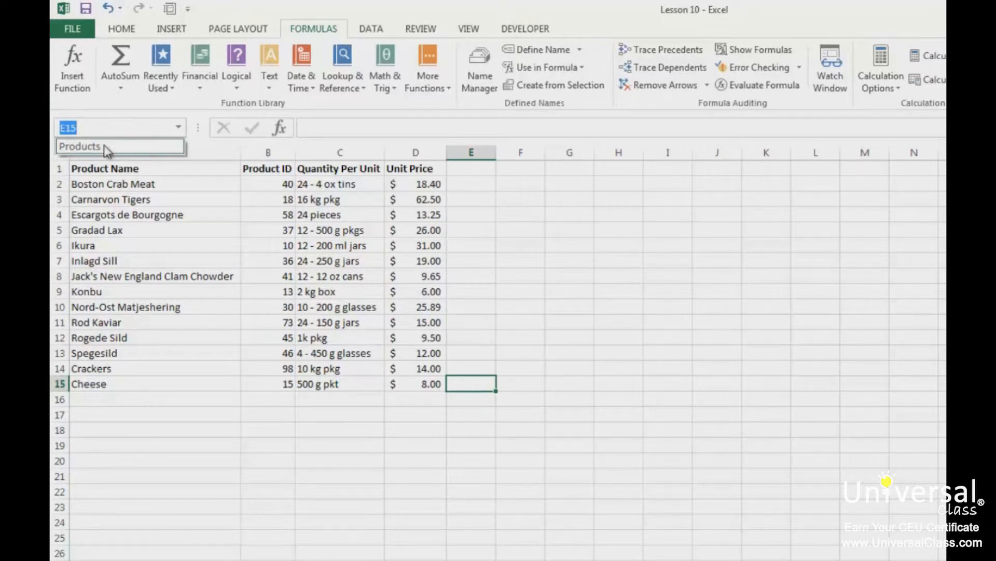
click(104, 148)
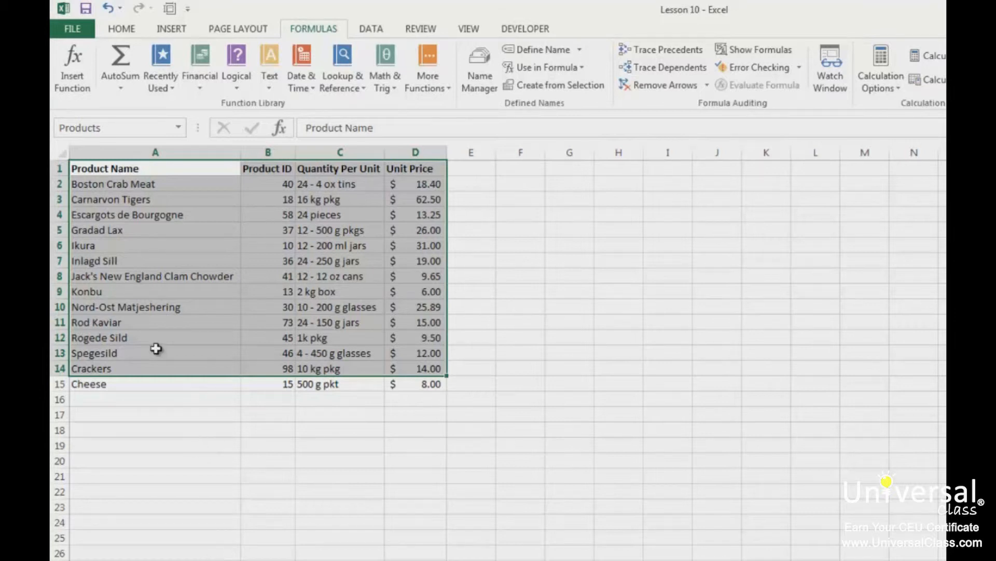
click(156, 351)
- Insert a row above Crackers for Biscuits with product ID 21, quantity 250 g and unit price 4, and select the Products range to check its extent
right_click(59, 369)
click(104, 478)
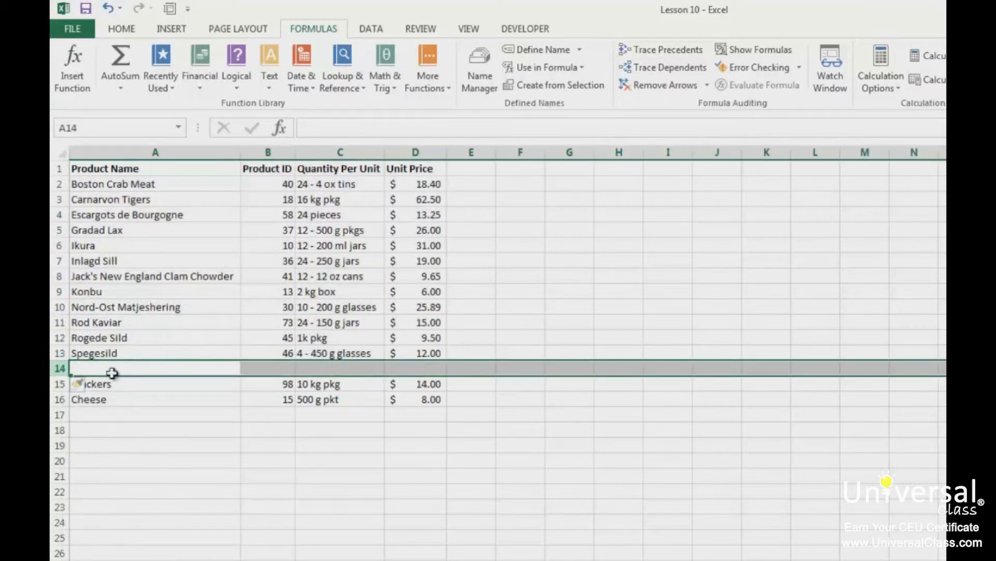
text(Biscuits)
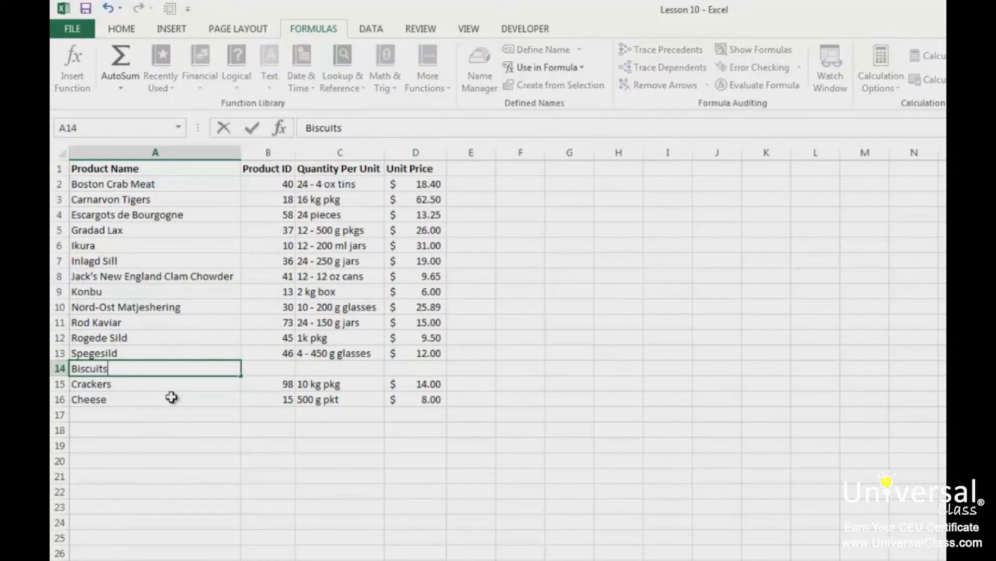
key(Tab)
text(21)
key(Tab)
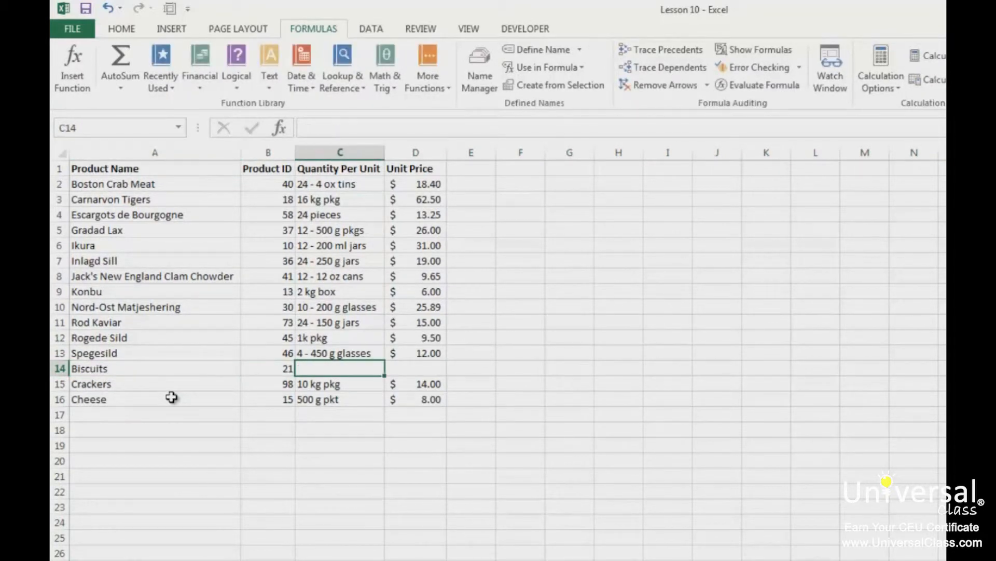
text(250 g)
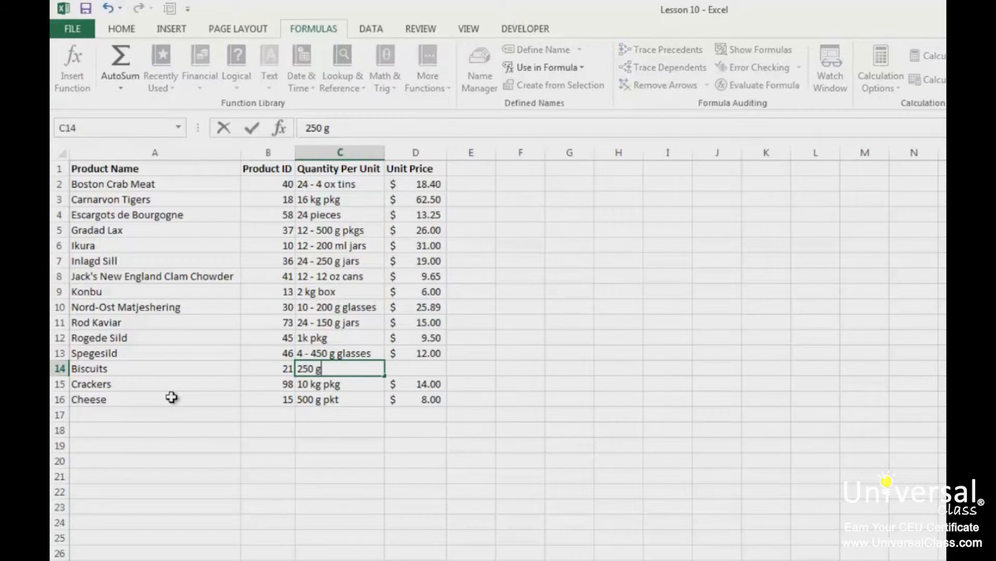
key(Tab)
text(4)
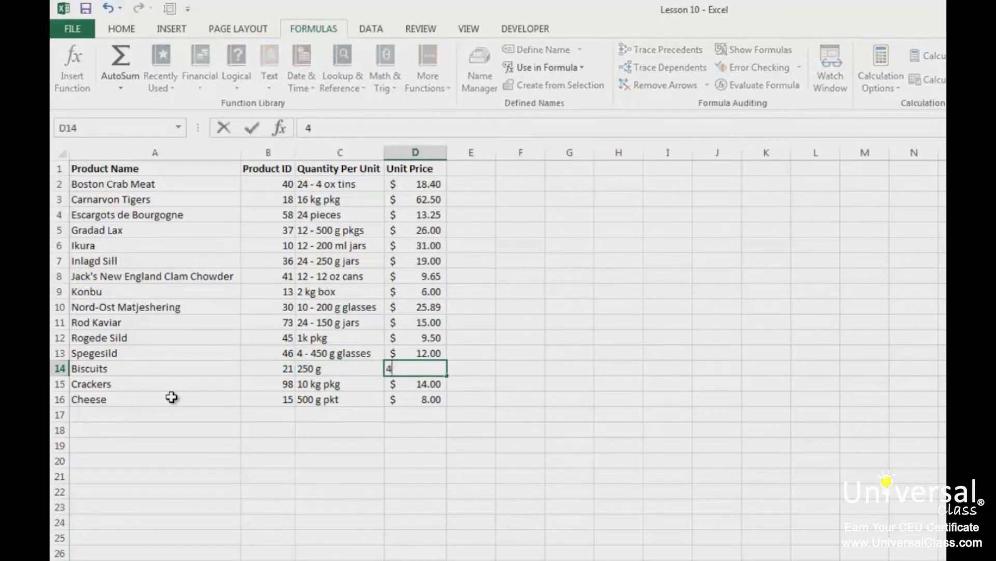
key(Tab)
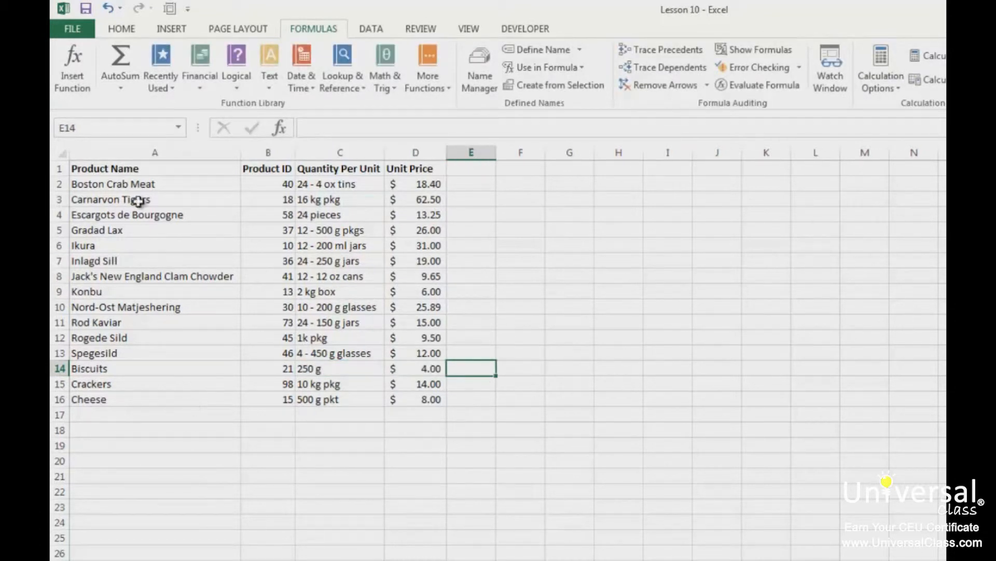
click(178, 128)
click(142, 147)
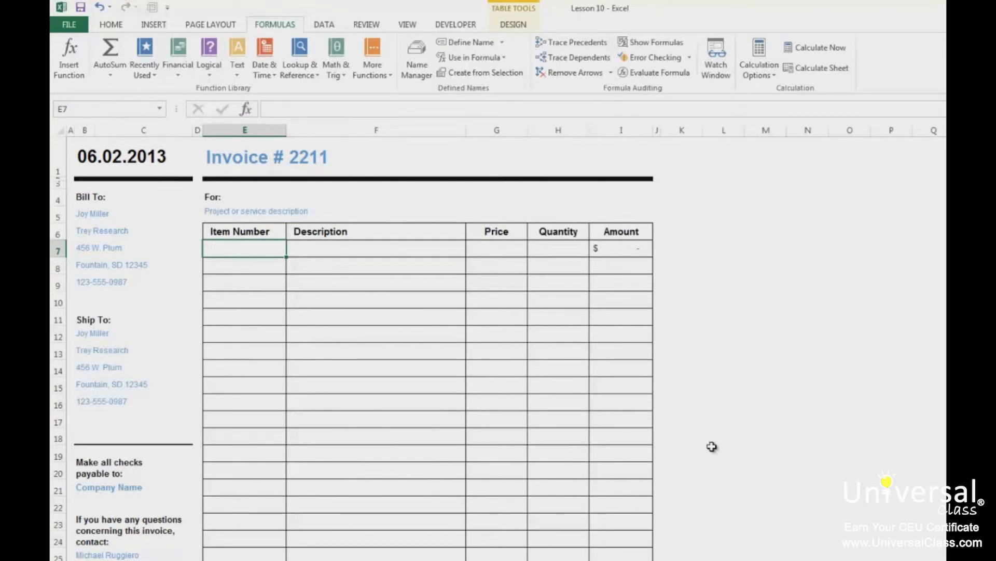
- Rename the invoice table's Item Number and Description headers to Product and Product ID
click(246, 232)
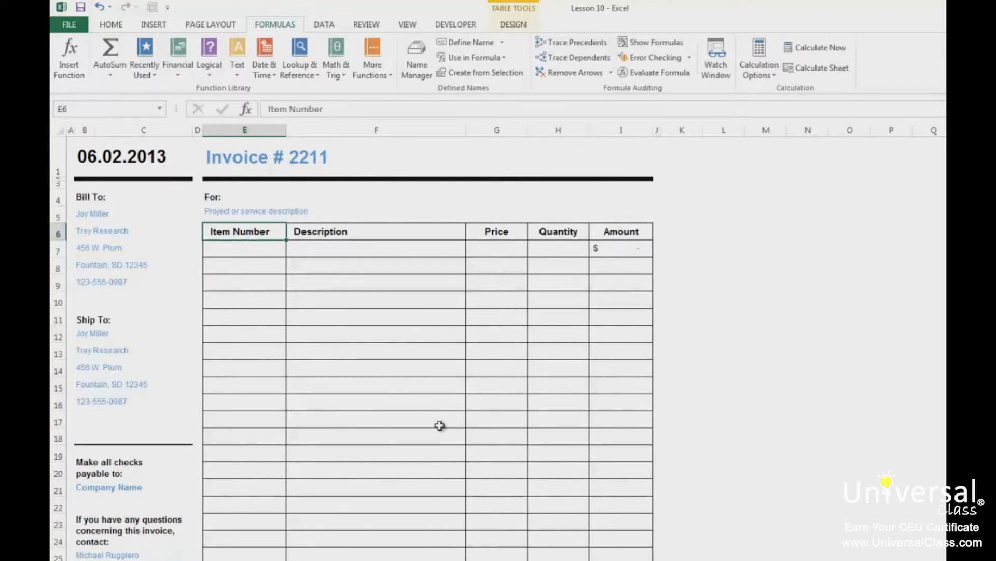
text(Product)
key(Tab)
text(Product I)
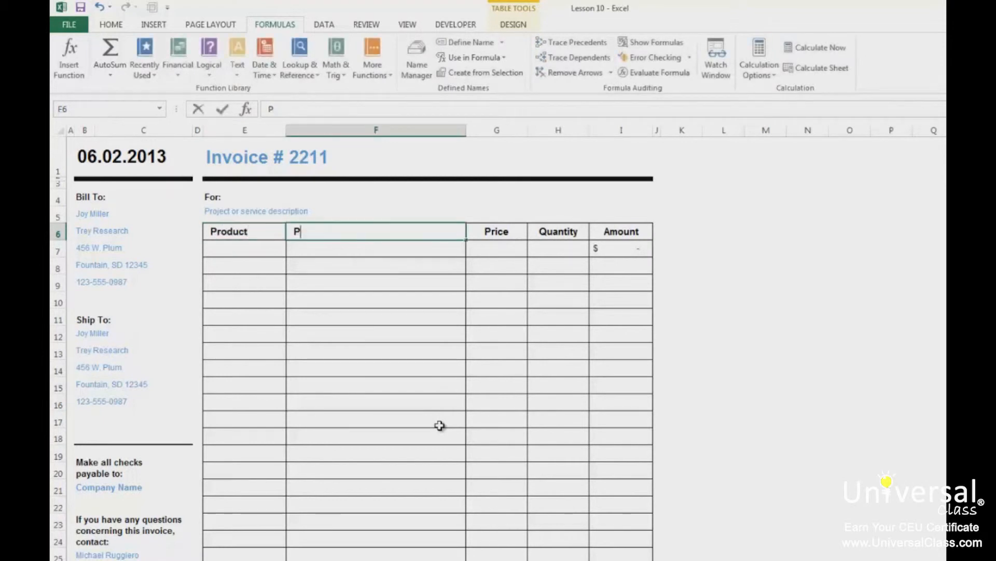
text(D)
key(Return)
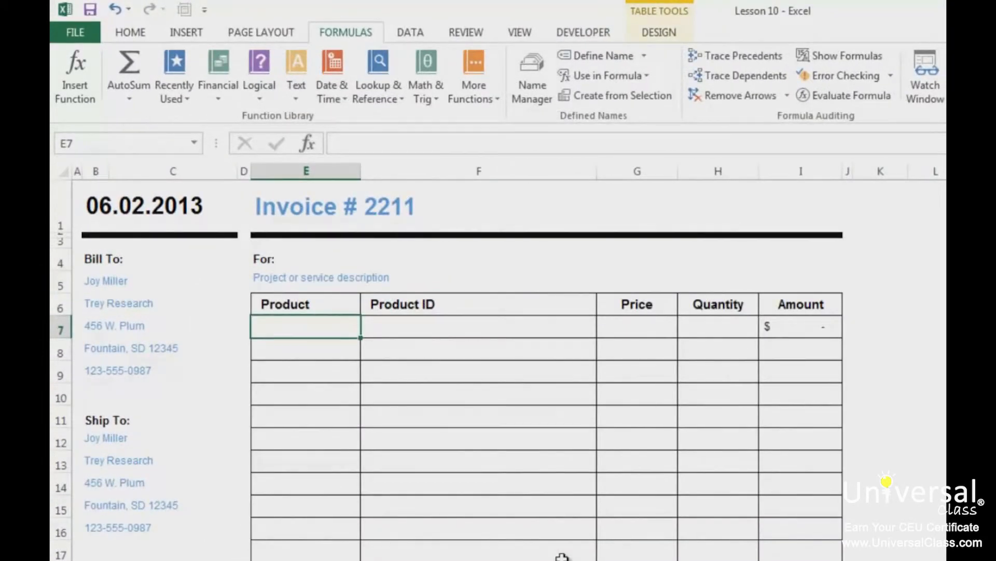
- Enter Boston Crab Meat as the first product on the invoice, in cell E7
text(B)
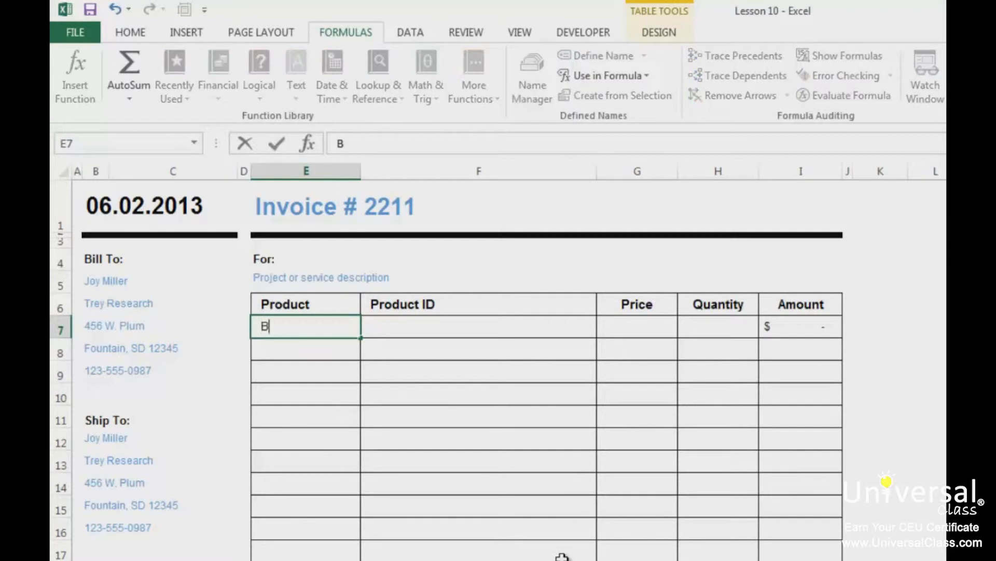
text(oston Crab Meat)
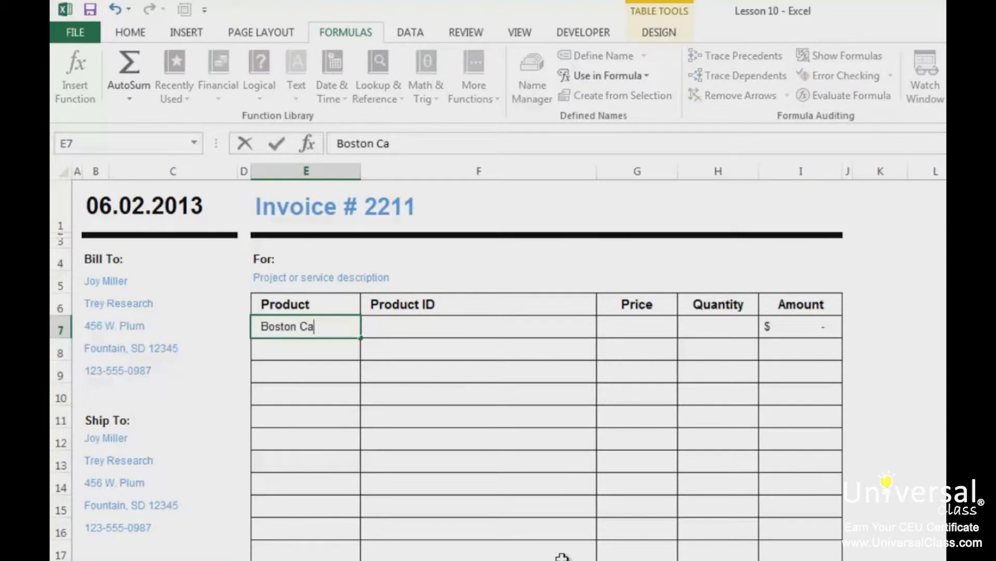
key(Return)
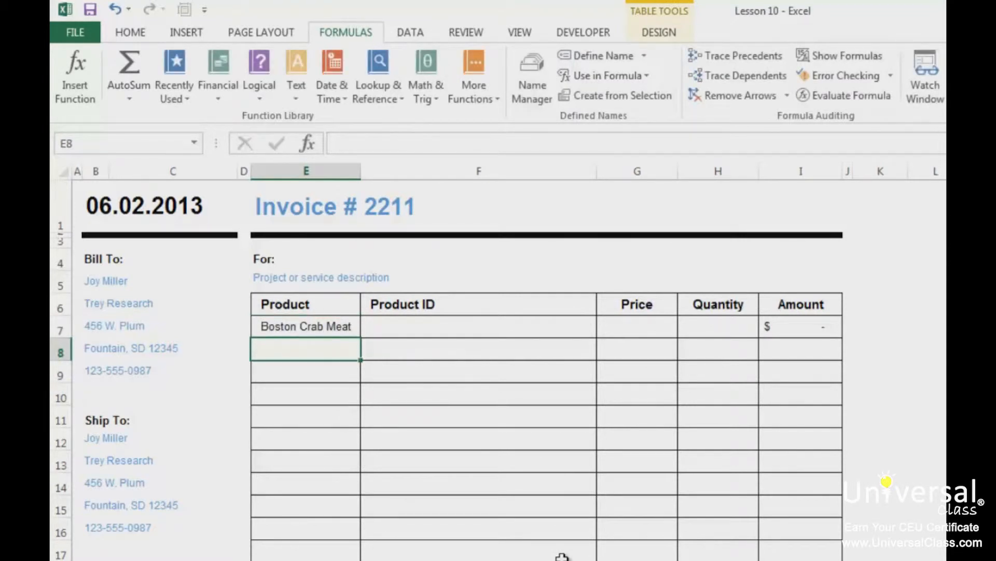
click(430, 328)
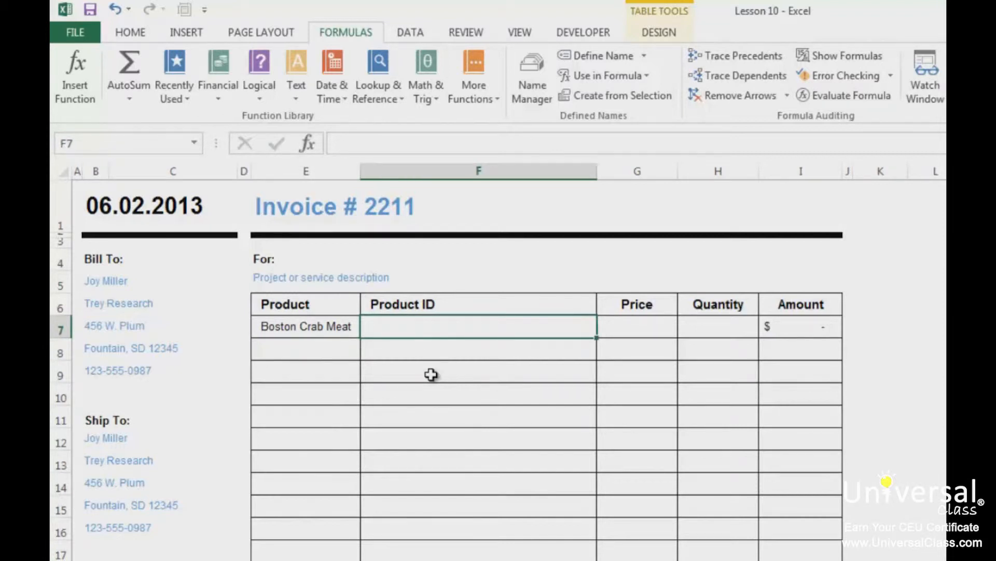
text(=vlook)
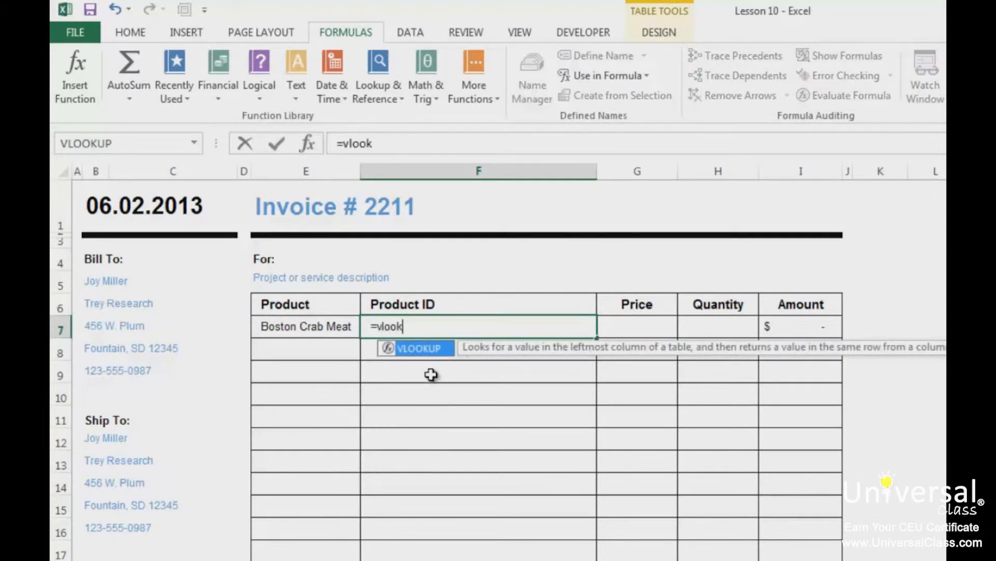
text(up()
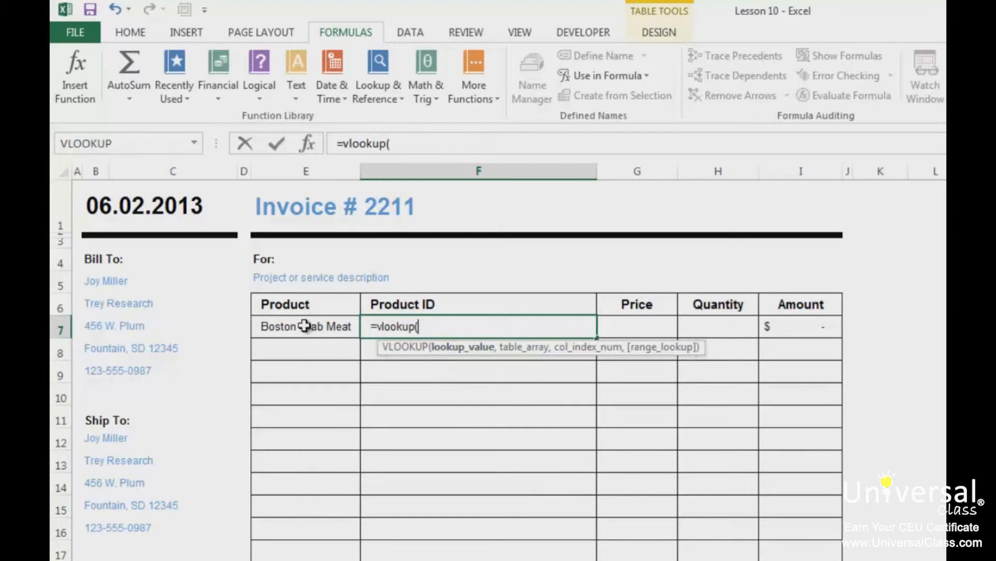
click(334, 326)
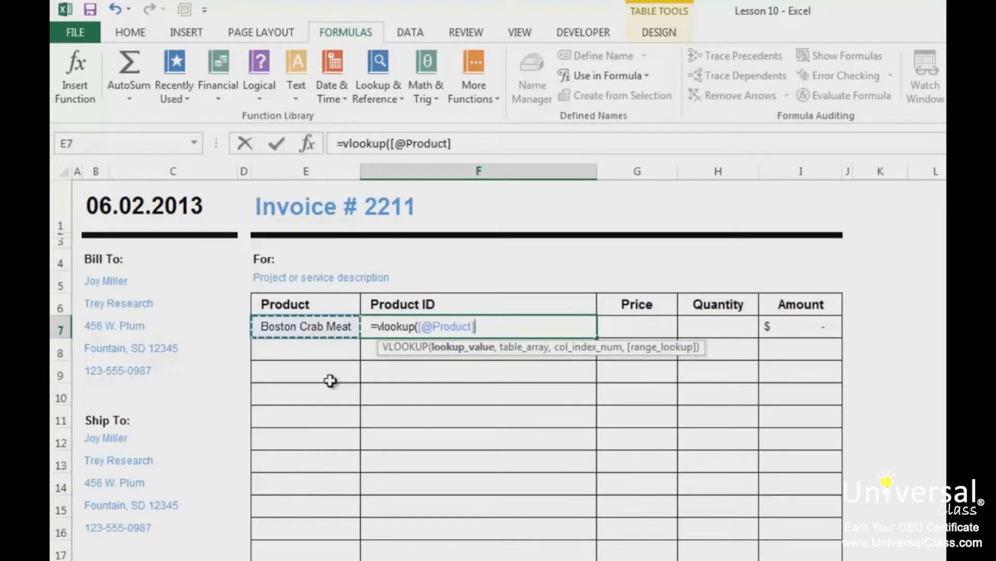
text(,)
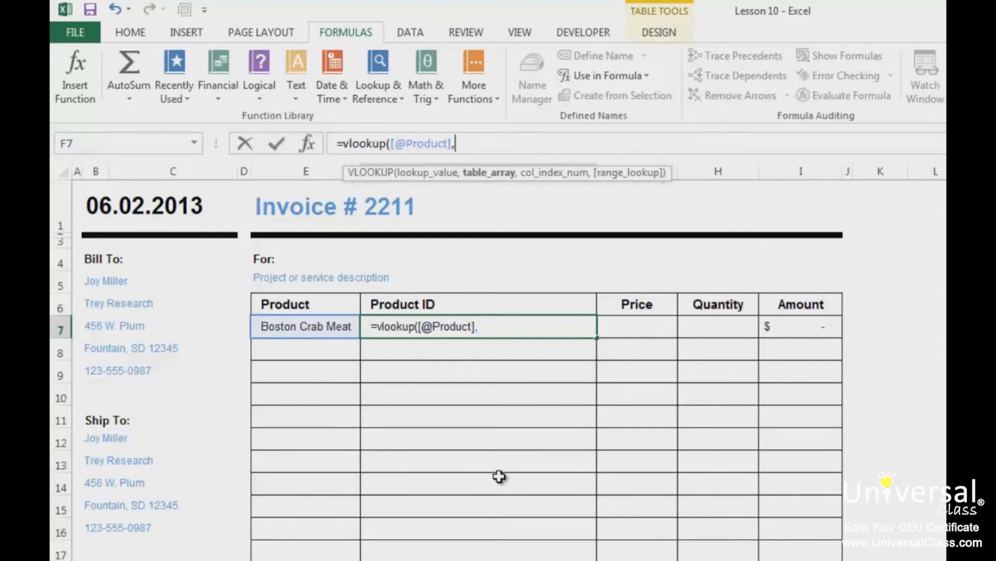
text(Products)
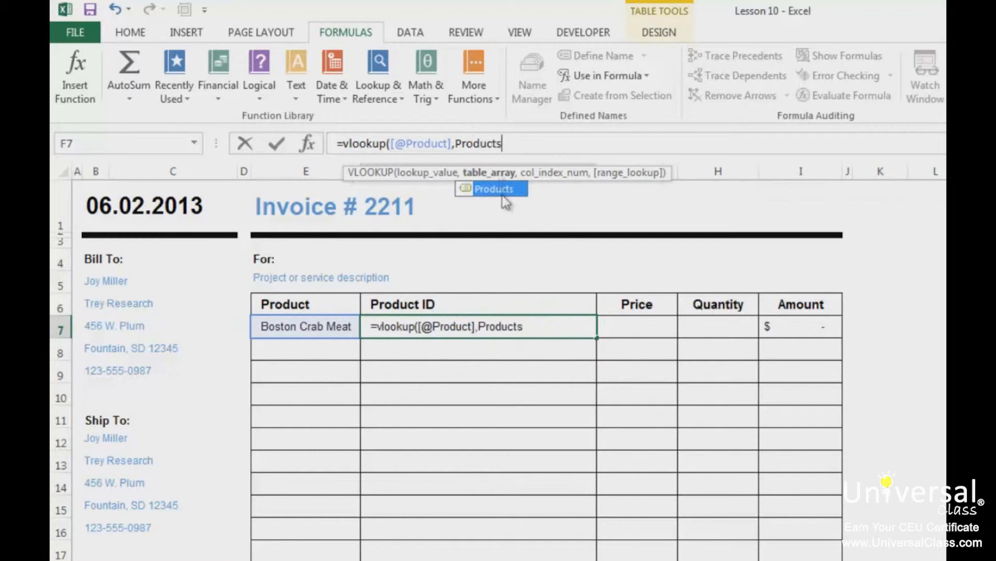
text(,)
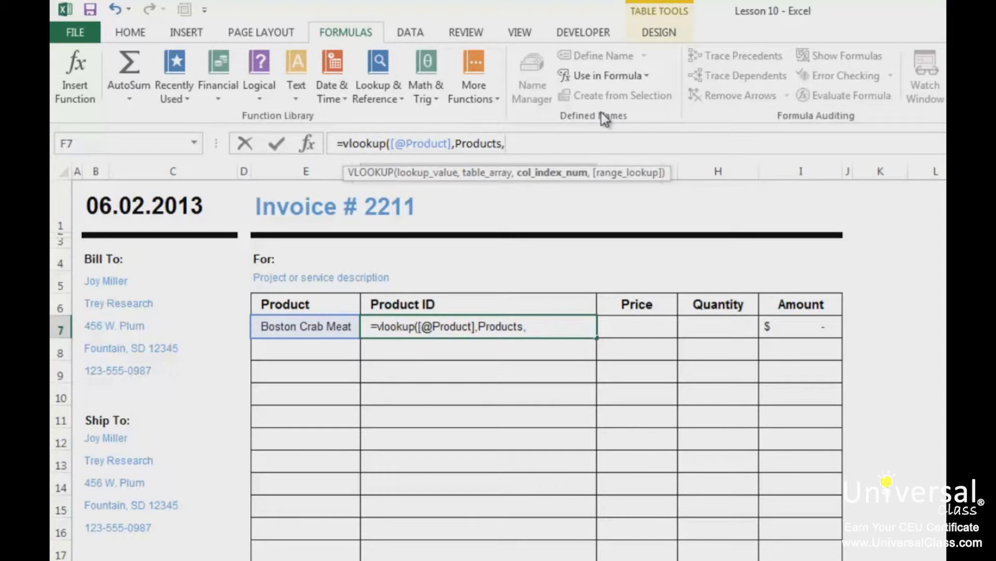
text(2,false))
key(Return)
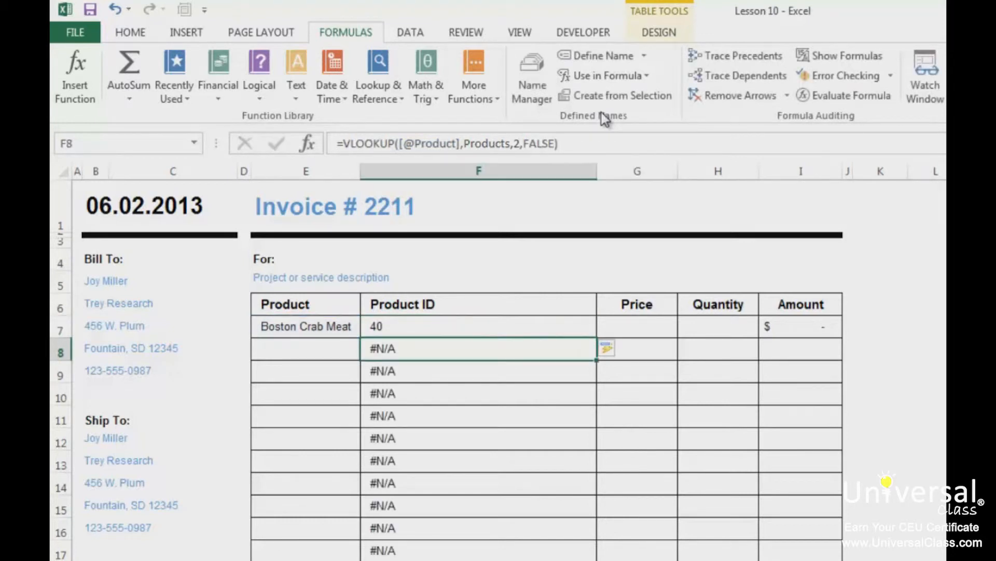
key(Up)
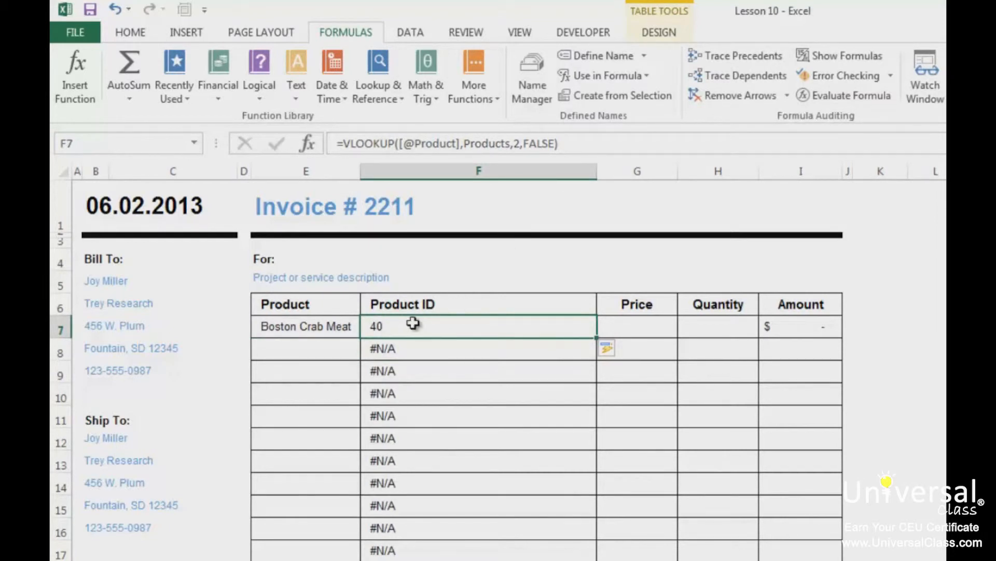
click(658, 330)
text(=vloouk)
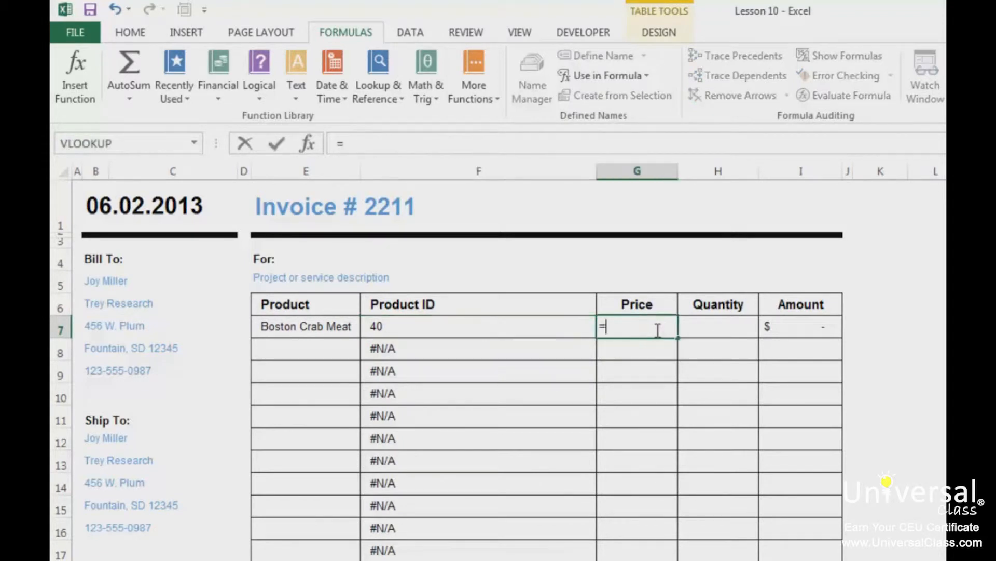
key(BackSpace)
key(BackSpace)
text(kup()
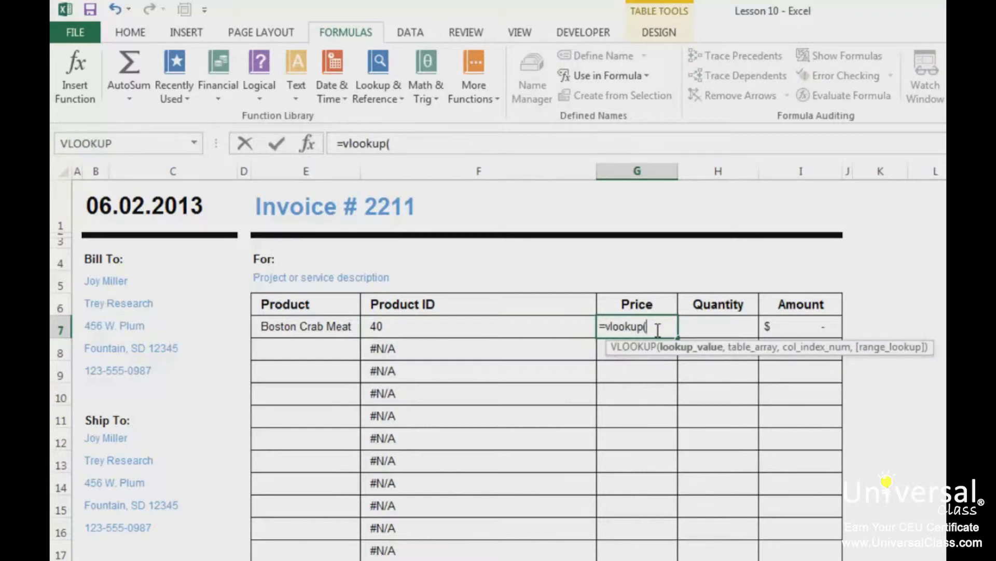
click(308, 326)
text(,pro)
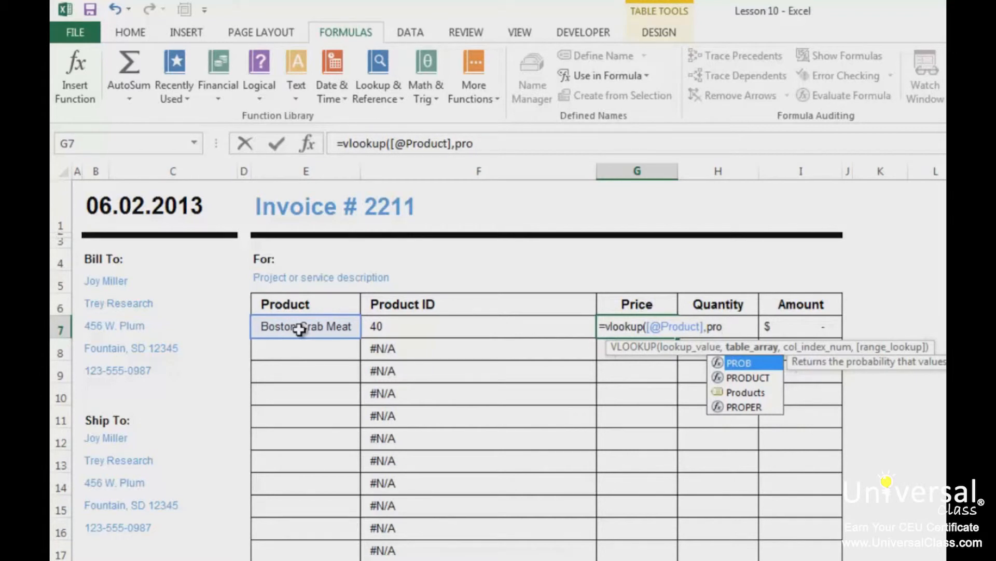
key(Down)
key(Down)
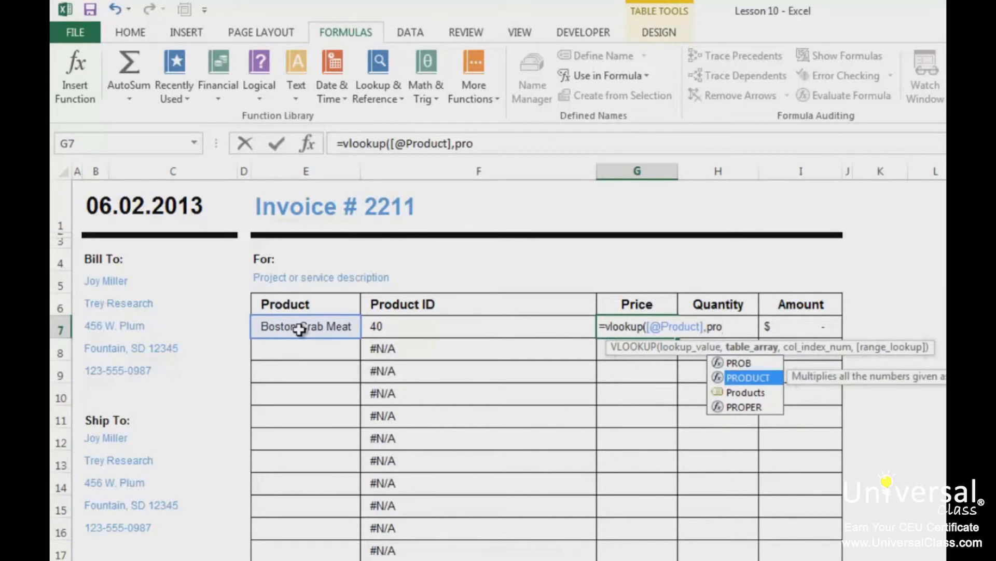
key(Tab)
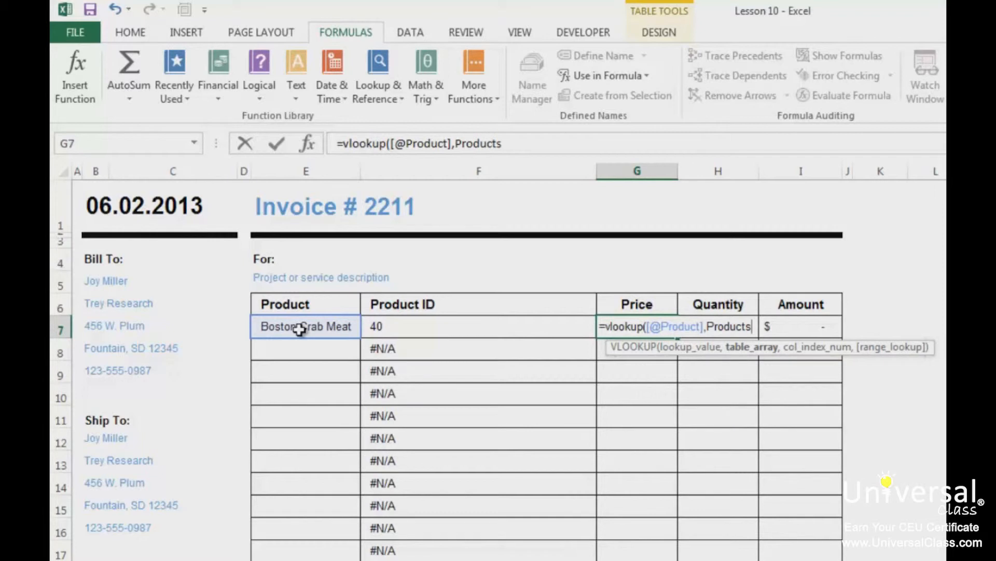
text(,)
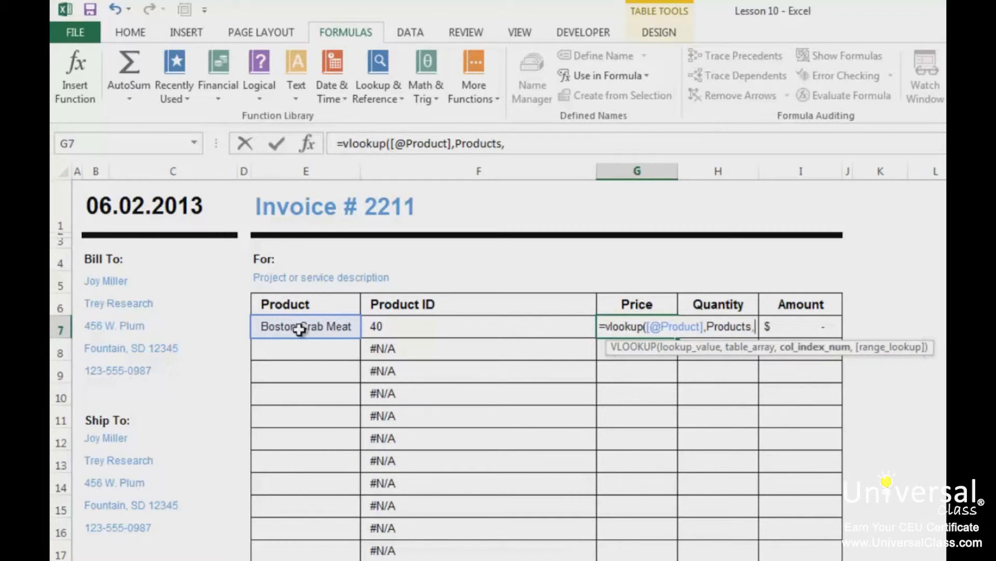
text(4,false))
key(Return)
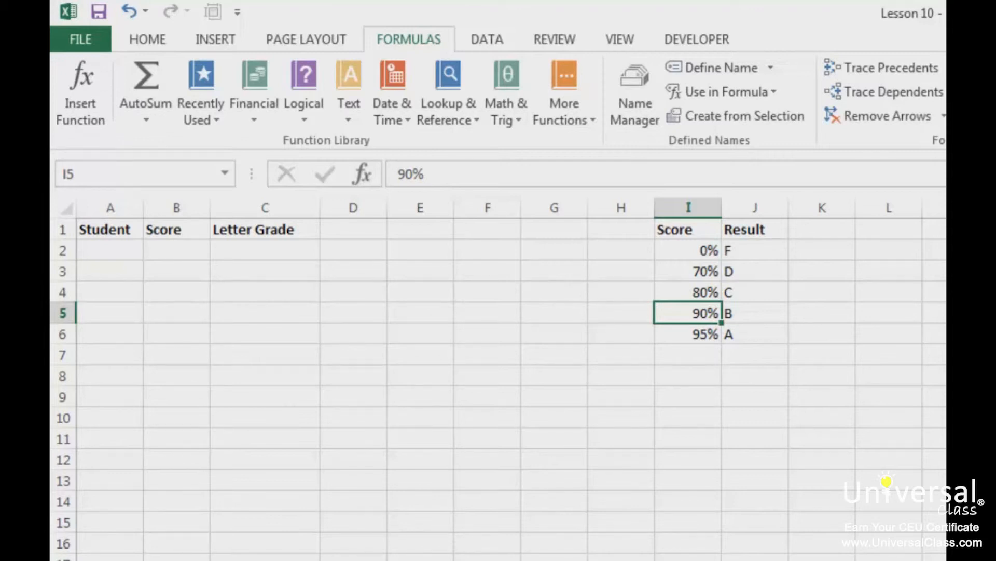
- Fill the Student column of the grade sheet, A2:A5, with four students' first names
click(755, 372)
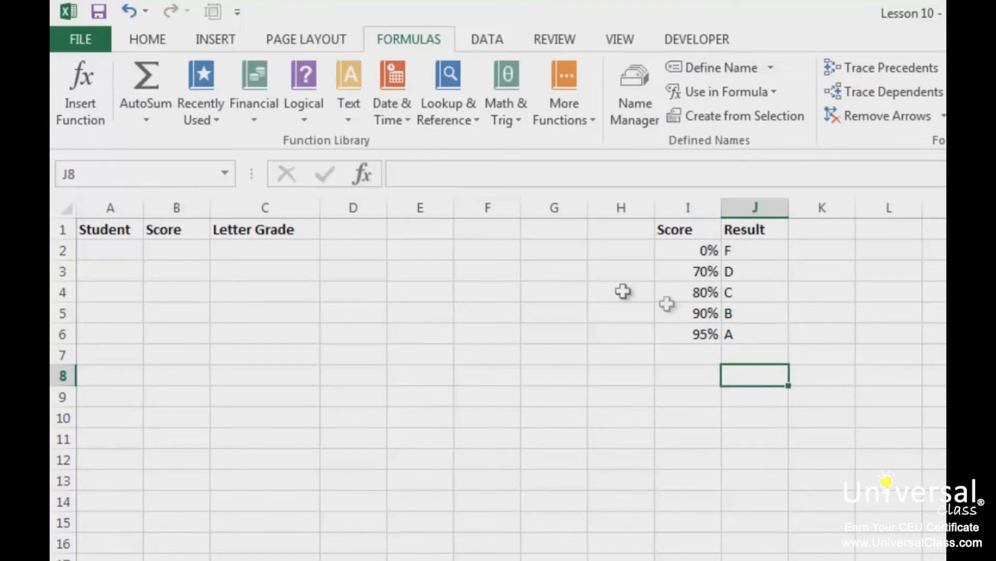
click(106, 252)
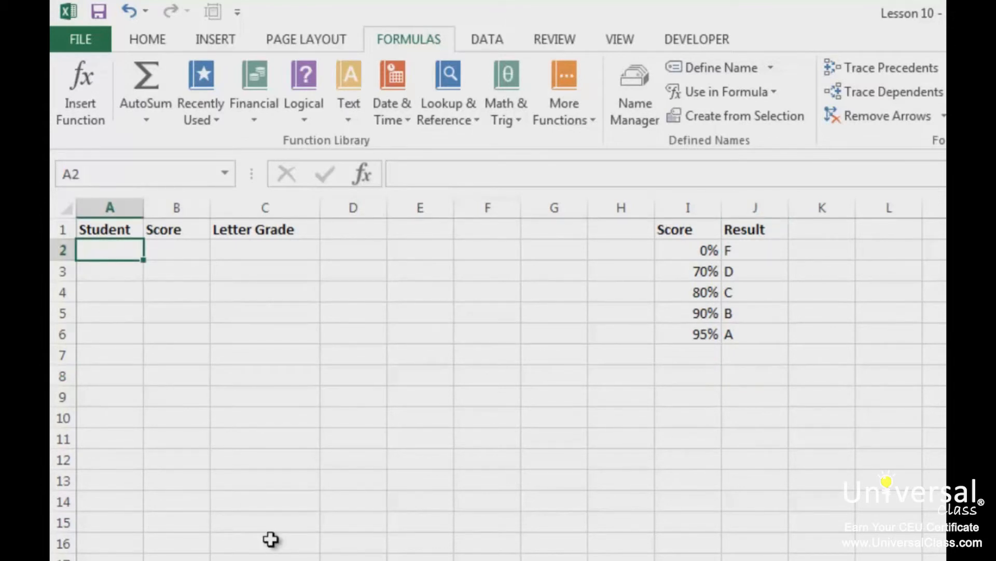
text(Jim)
key(Return)
text(Bob)
key(Return)
text(Alice)
key(Return)
text(Marie)
key(Tab)
- Enter the scores 85%, 63%, 75% and 98% for the four students in B2:B5
key(Up)
key(Up)
key(Up)
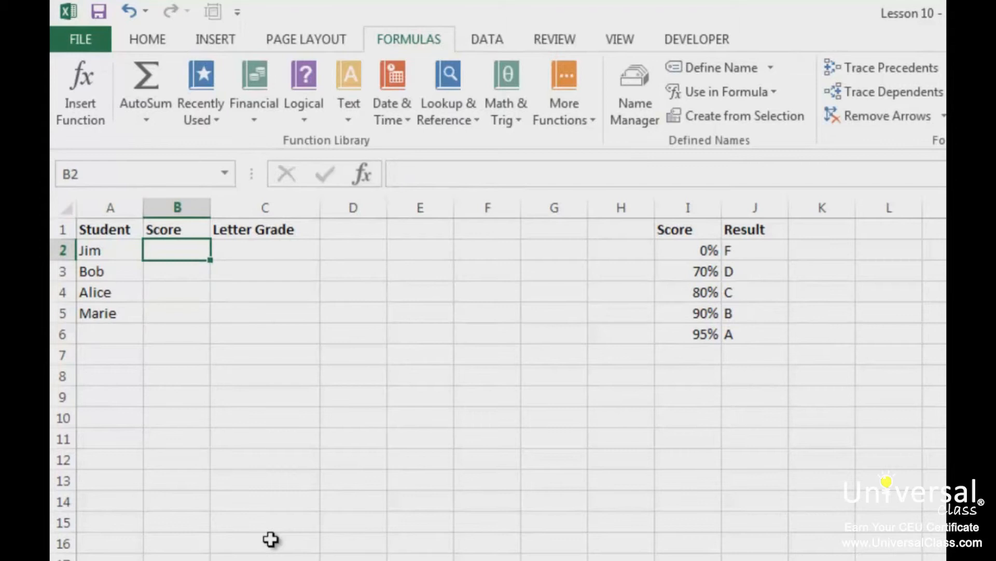
text(85%)
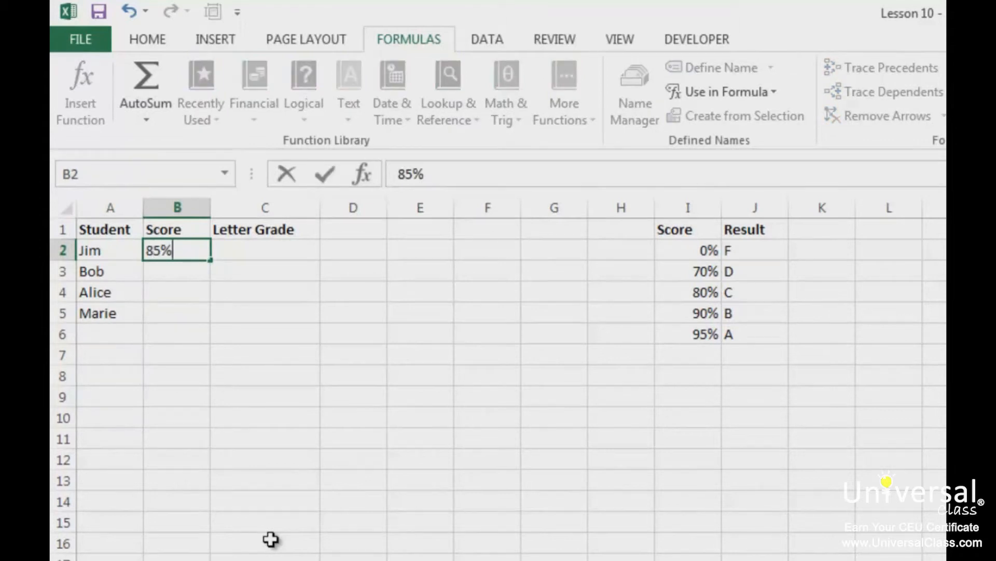
key(Return)
text(63%)
key(Return)
text(75%)
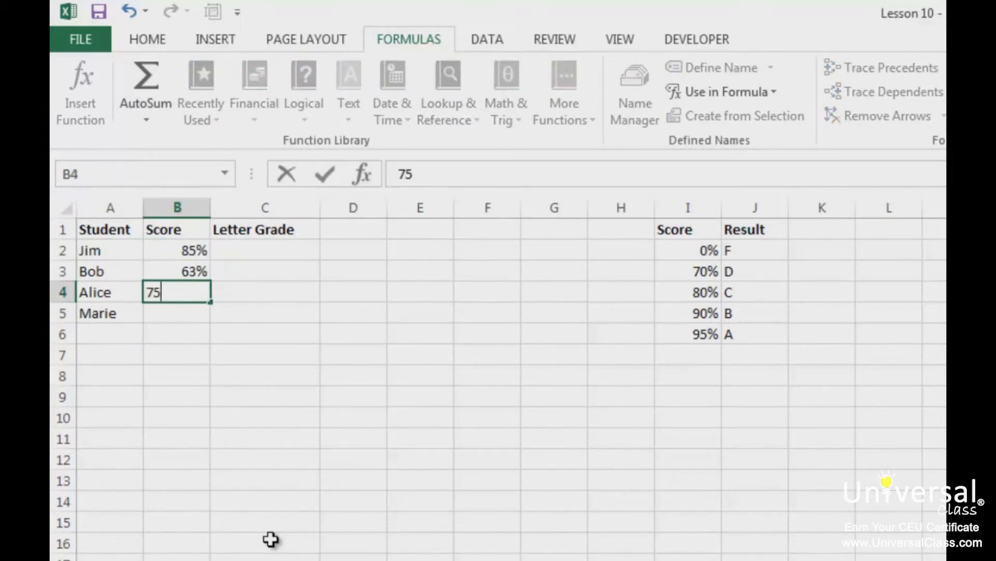
key(Return)
text(98%)
key(Return)
- Look up the first student's letter grade in C2 with =VLOOKUP(B2,I2:J6,2,TRUE)
key(Up)
key(Right)
key(Up)
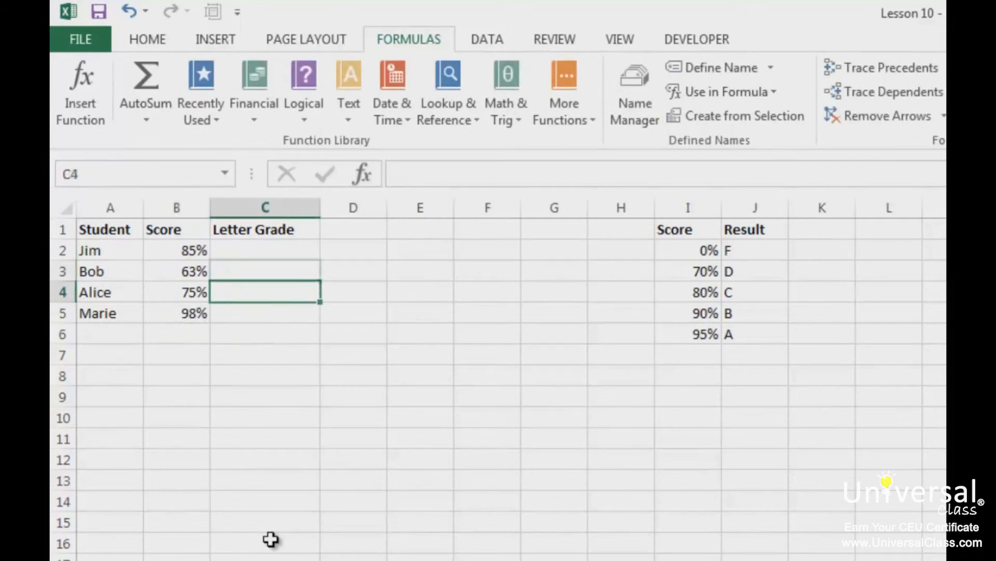
key(Up)
key(Up)
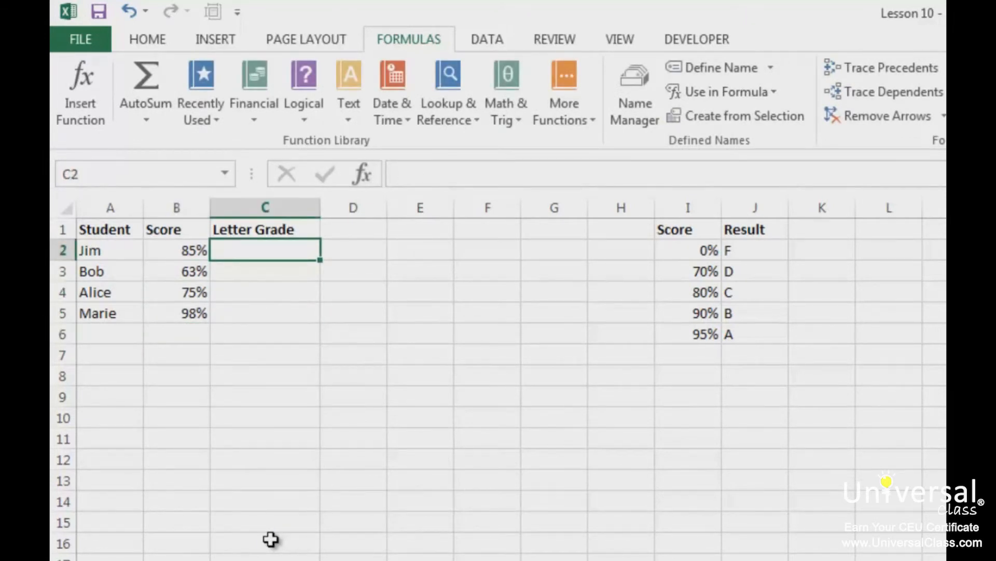
text(=vl)
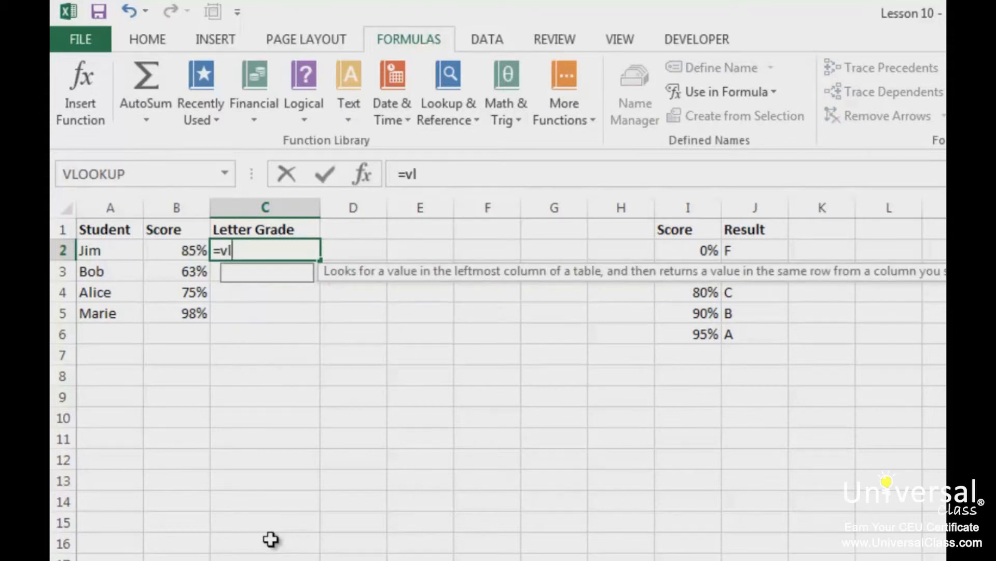
text(ookup()
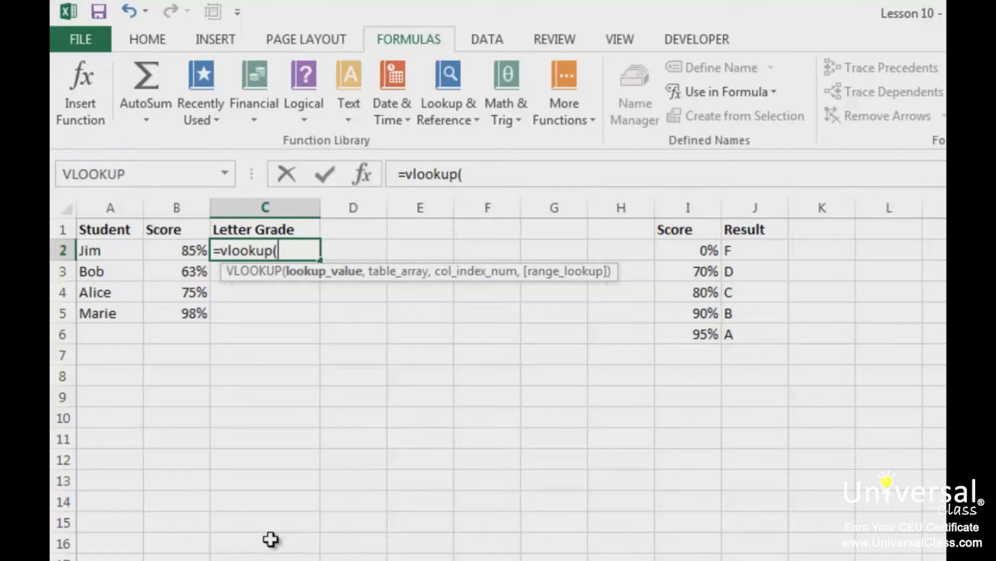
click(177, 250)
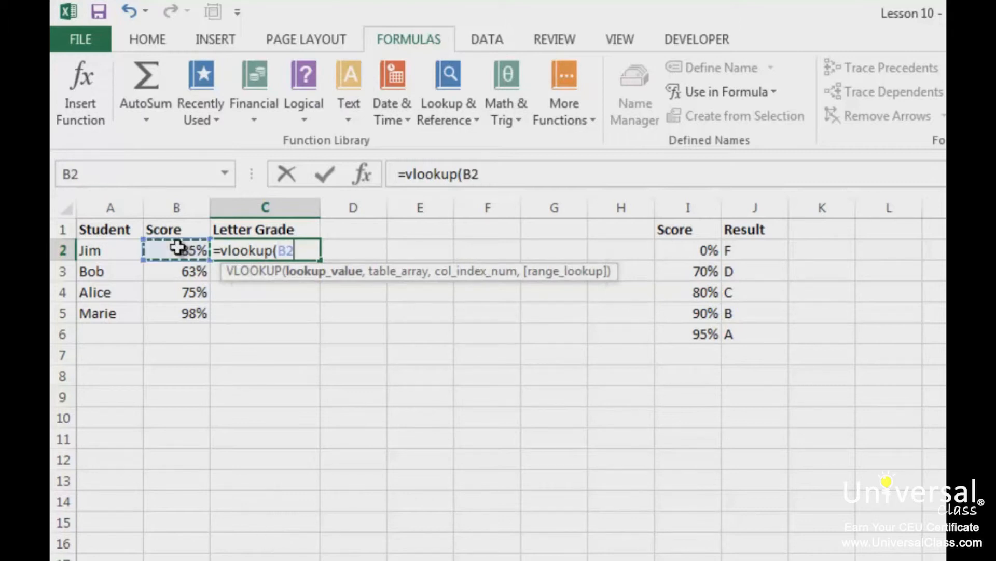
text(,)
drag(706, 251, 756, 334)
text(,)
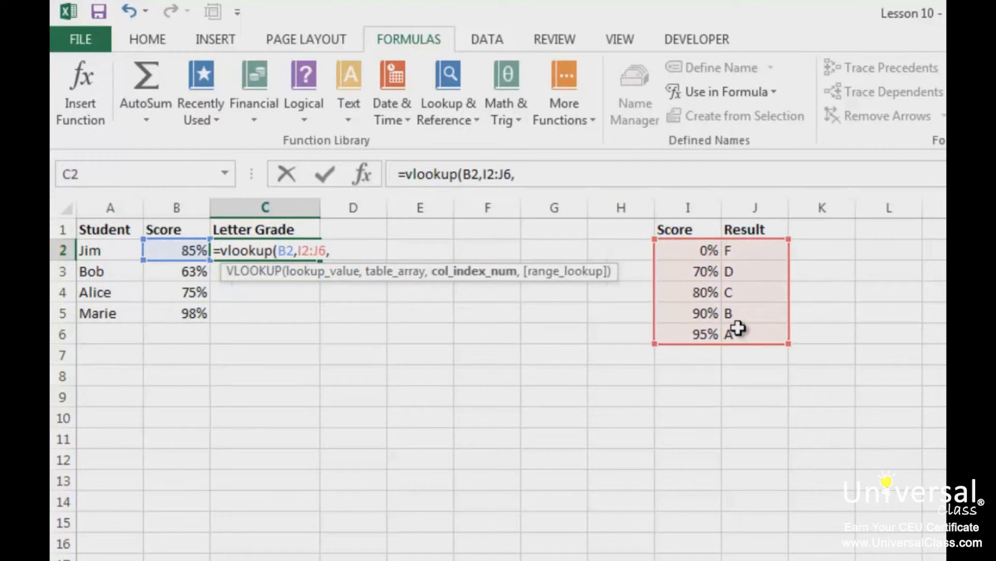
text(2)
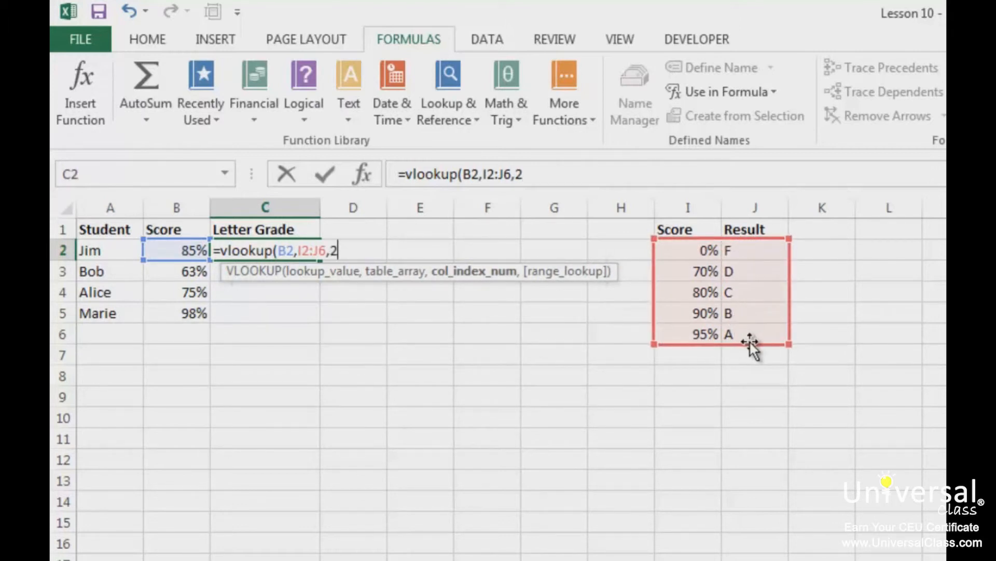
text(,)
text(TUR)
key(BackSpace)
key(BackSpace)
text(RUE))
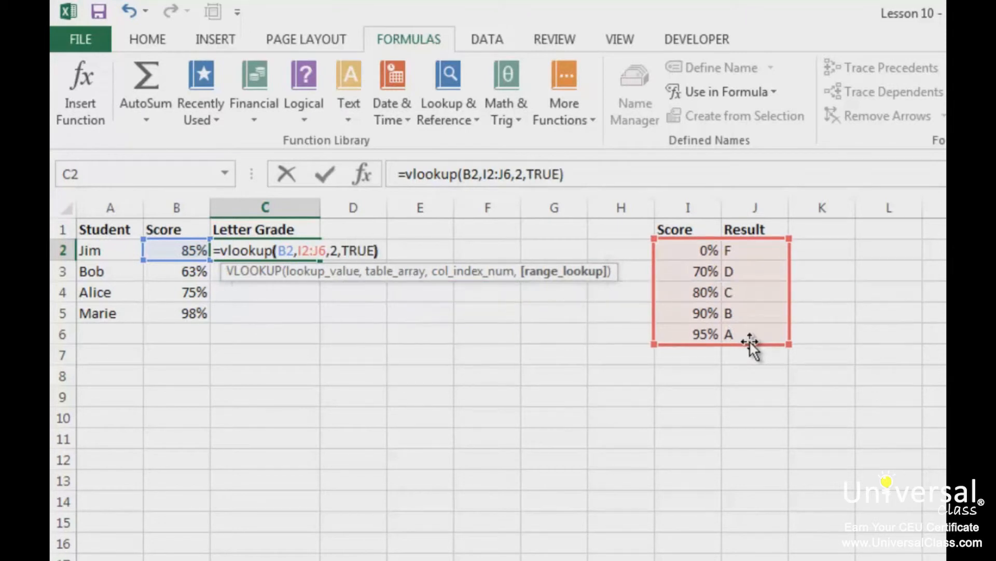
key(Return)
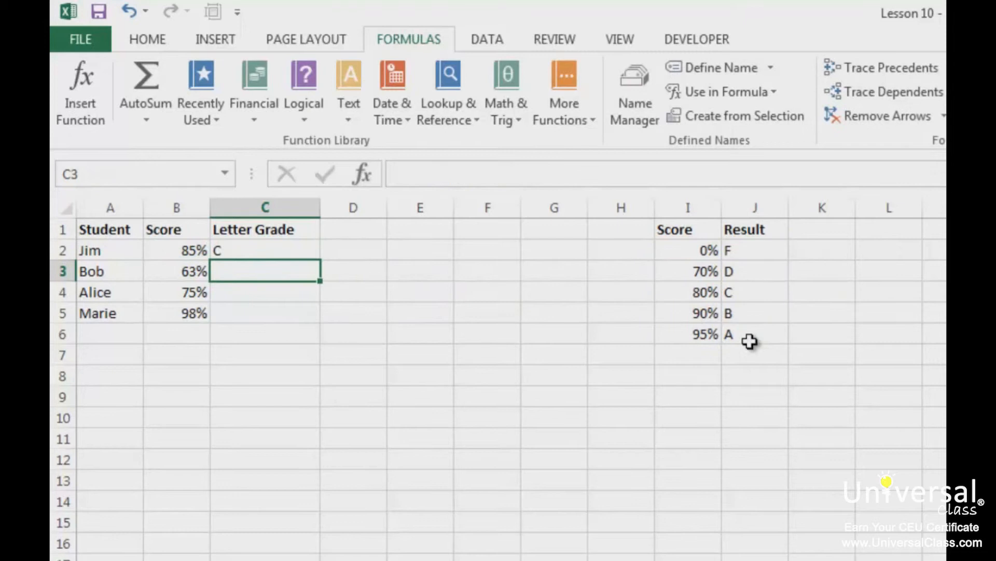
key(Up)
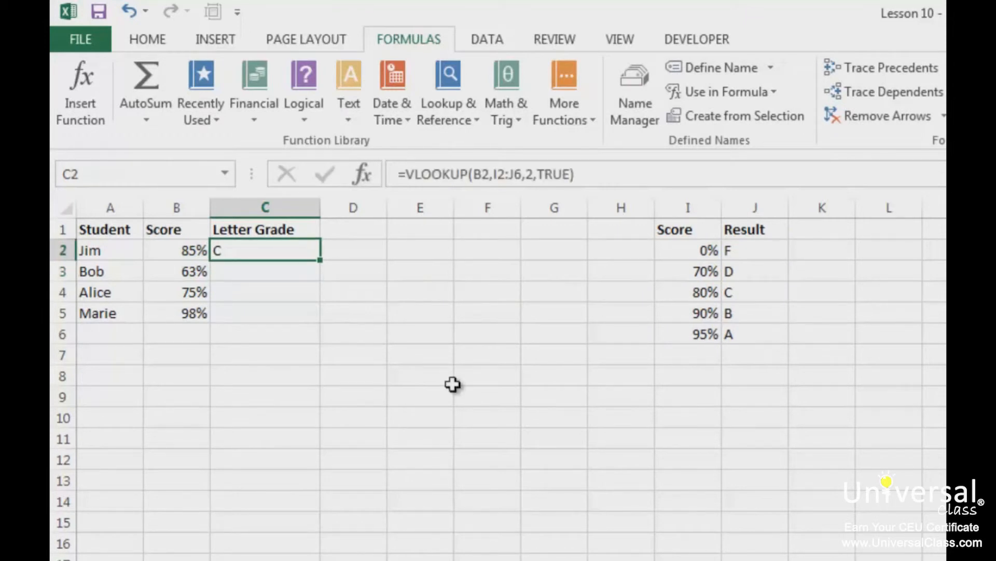
- Define the workbook-scoped name Scores for the score and result range I2:J6
click(690, 249)
drag(690, 249, 752, 329)
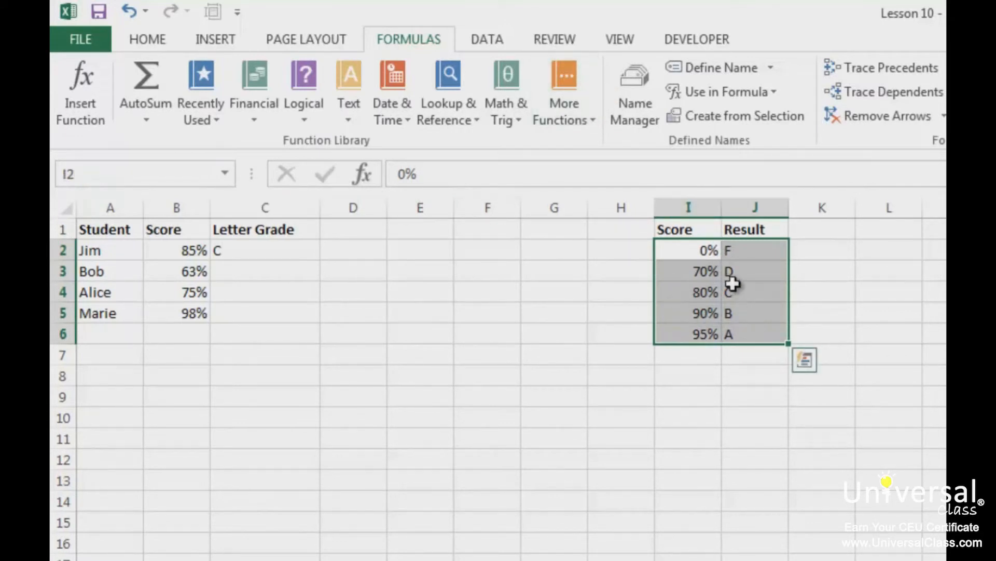
click(717, 69)
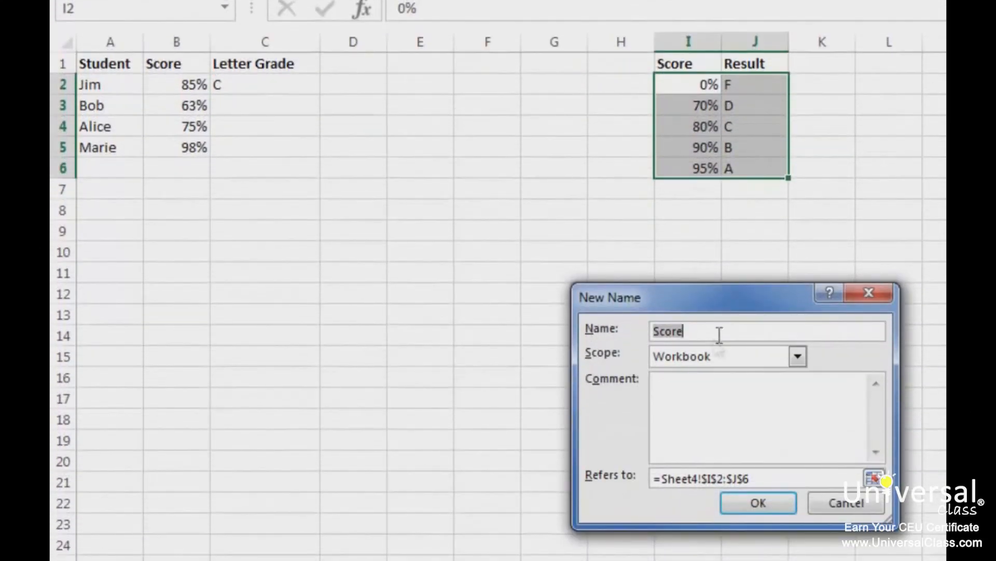
click(709, 326)
text(s)
click(762, 503)
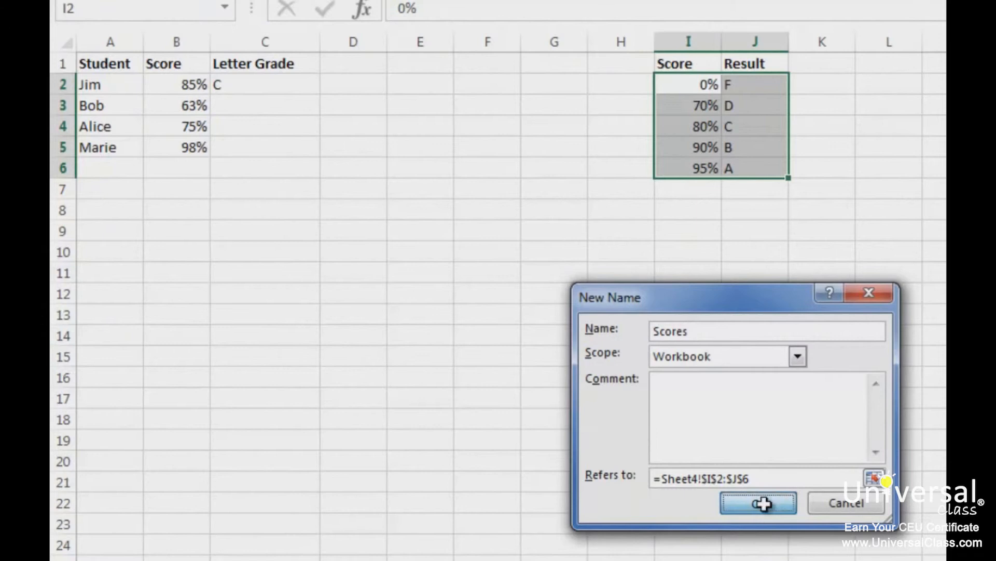
- Replace the table range in C2's VLOOKUP formula with the name Scores
click(260, 85)
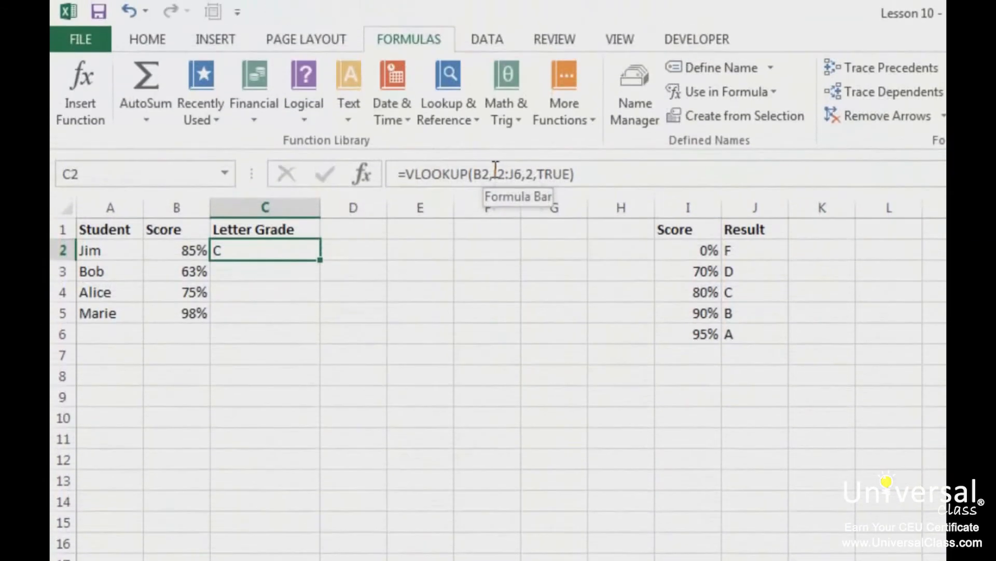
double_click(495, 170)
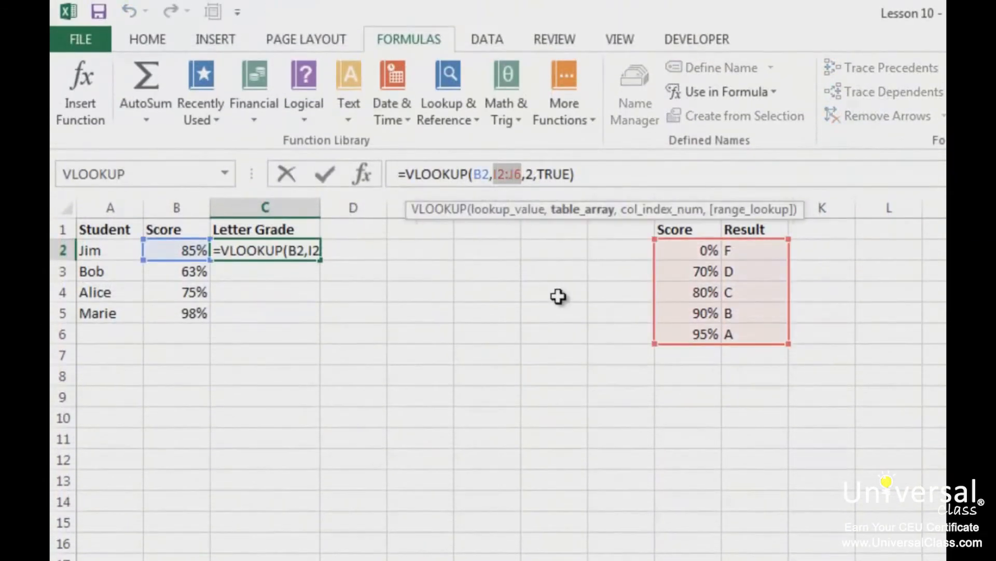
text(sco)
key(Tab)
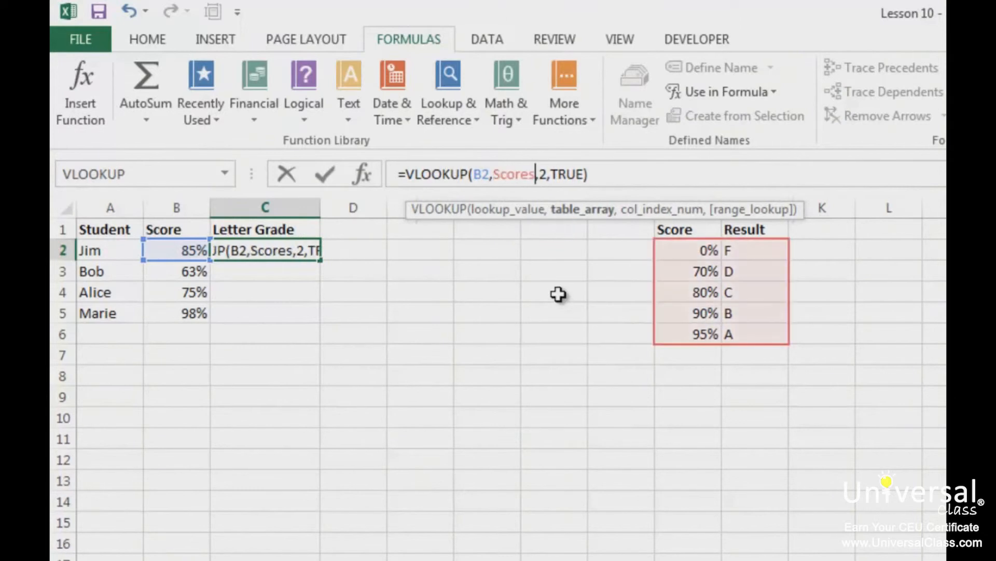
key(Return)
- Fill the letter grade formula from C2 down through C5 for the remaining students
click(316, 253)
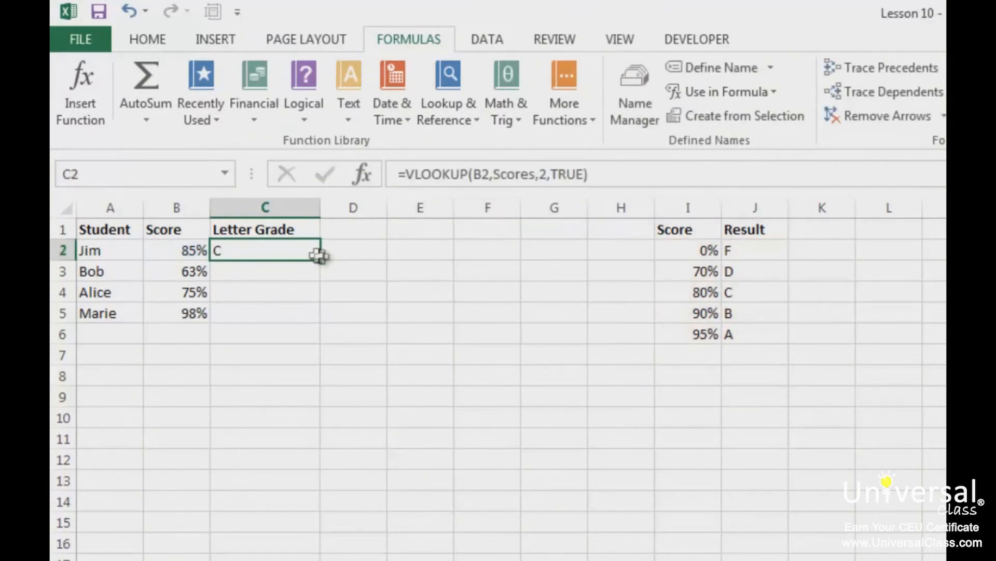
drag(322, 261, 318, 313)
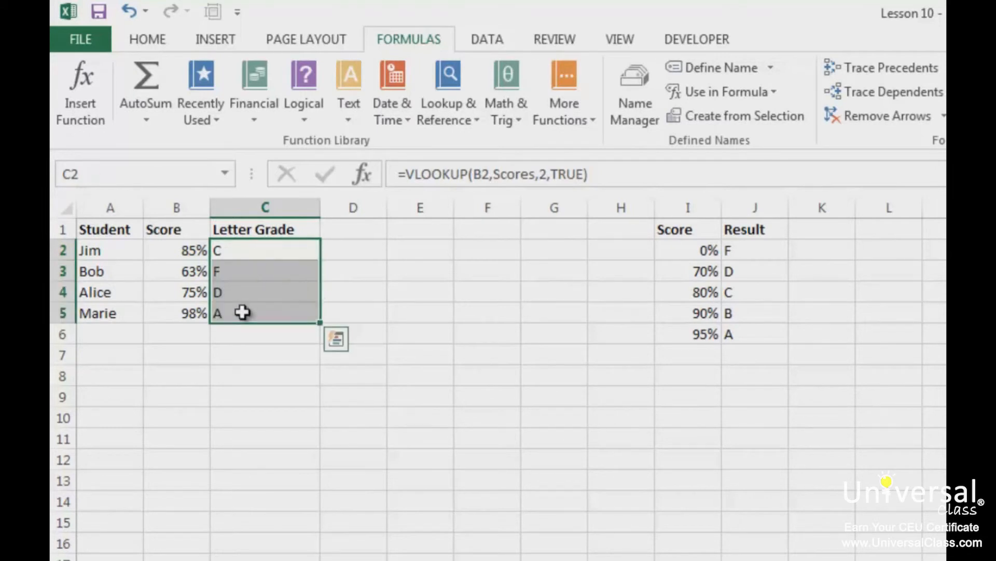
click(259, 318)
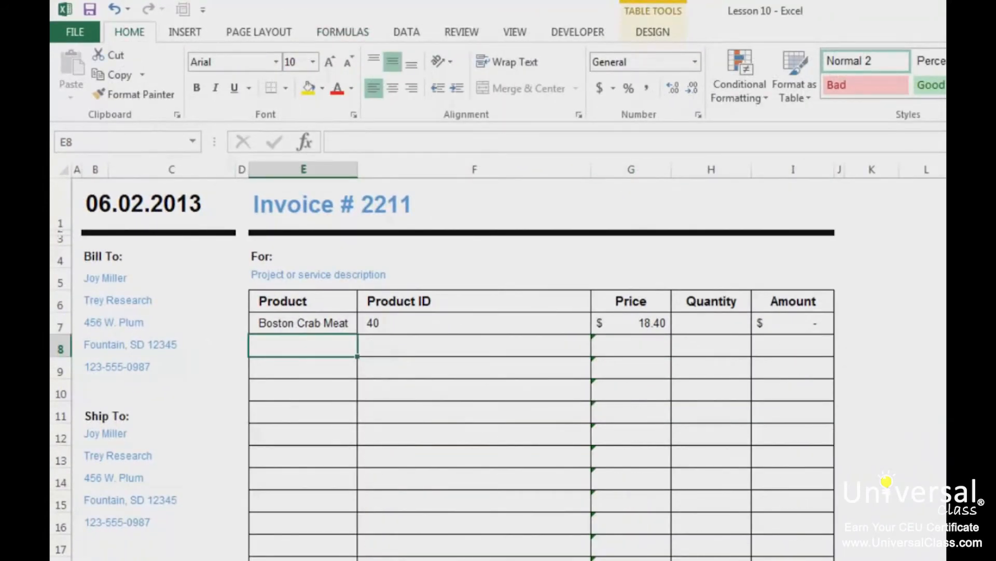
- Enter Cheese as the product in E8 of the invoice and copy the Product ID formula from F7 into F8
text(Cheese)
key(Tab)
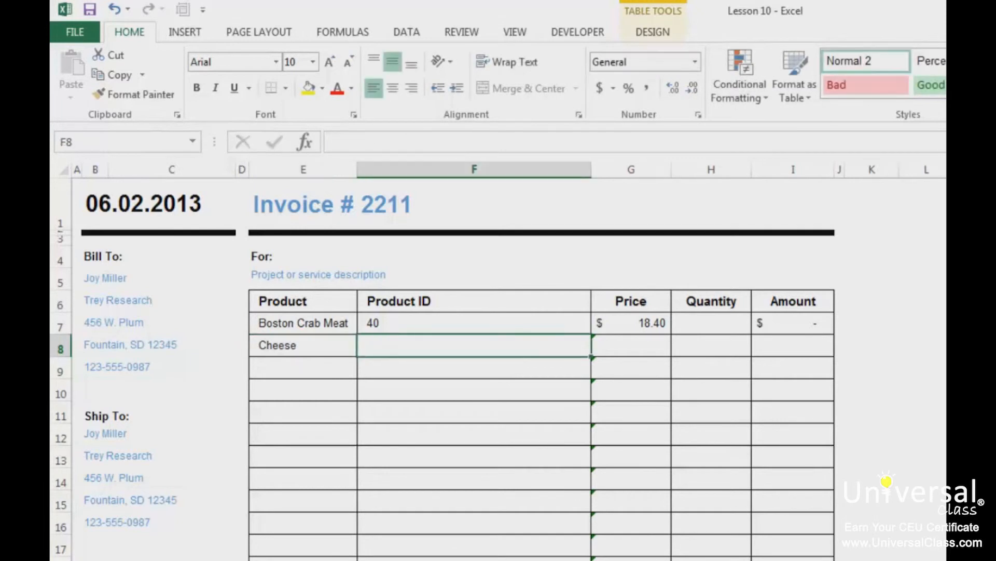
click(474, 323)
key(ctrl+c)
key(Down)
key(Return)
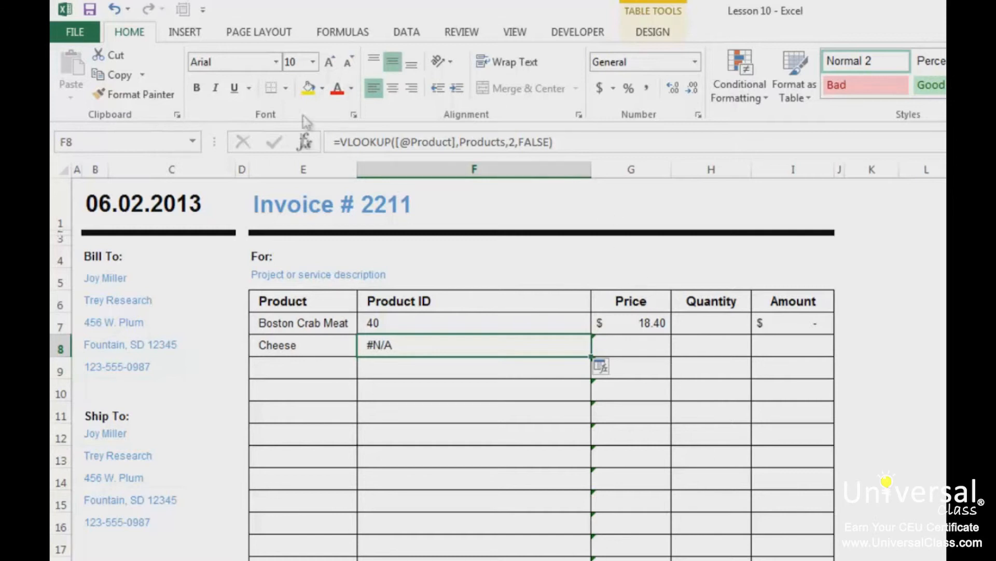
- Wrap the VLOOKUP in F8 in ISNA as the test of an IF function, with 0 as the value if true
click(339, 142)
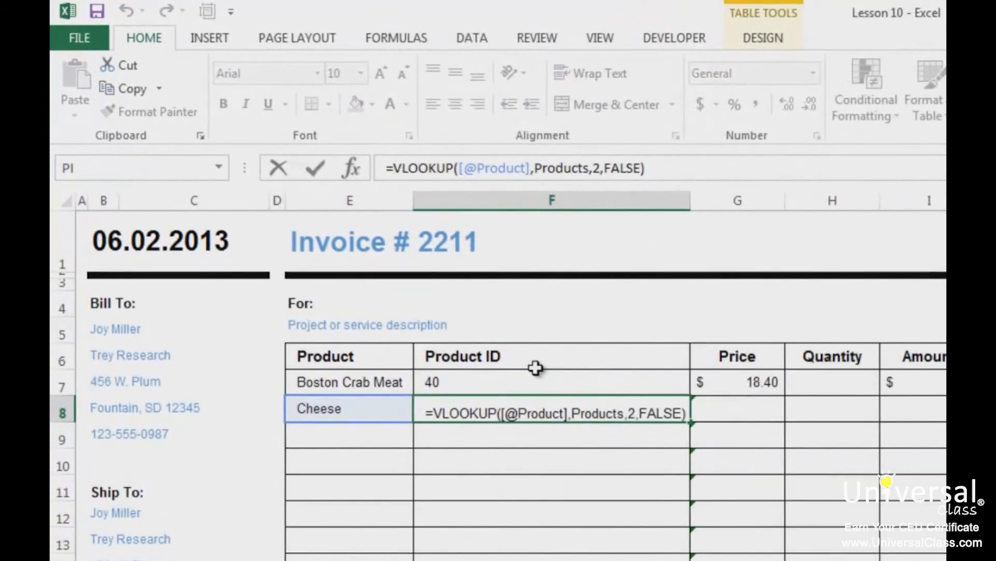
text(if)
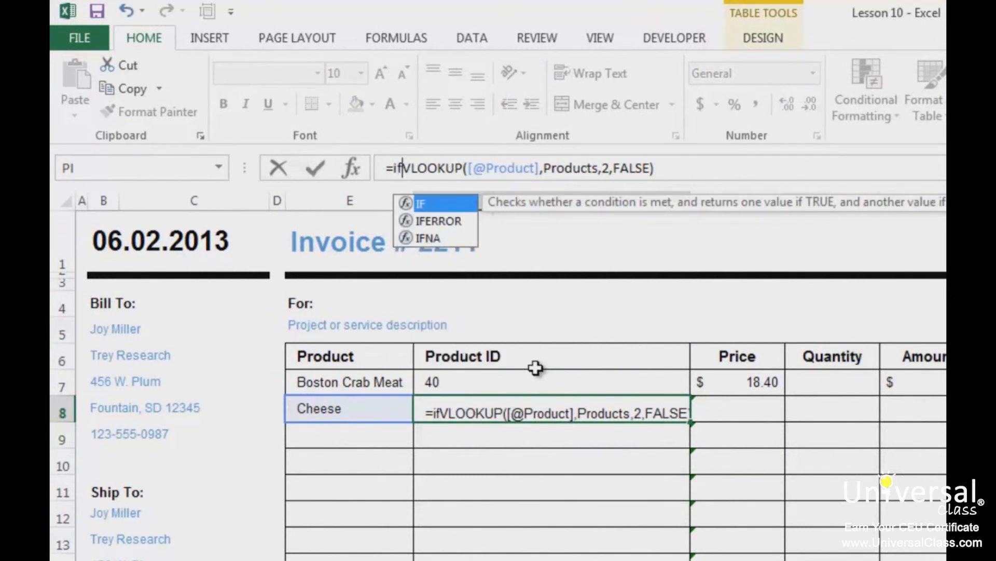
text(()
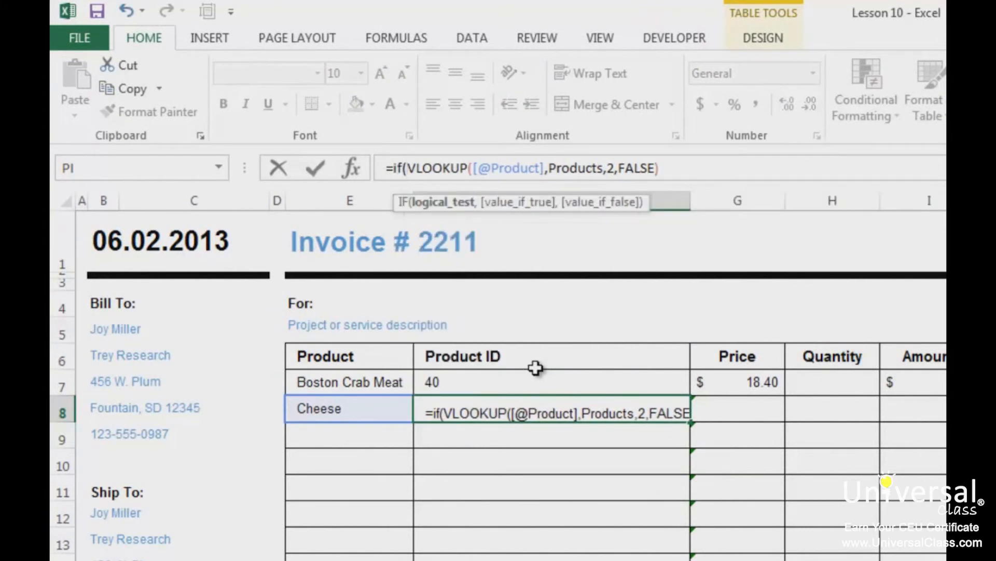
text(isna)
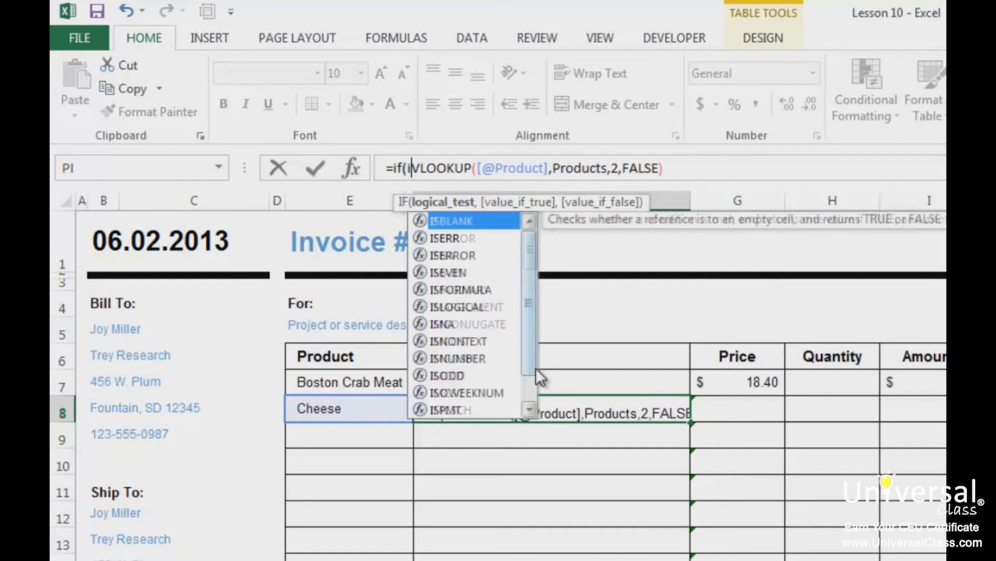
text(()
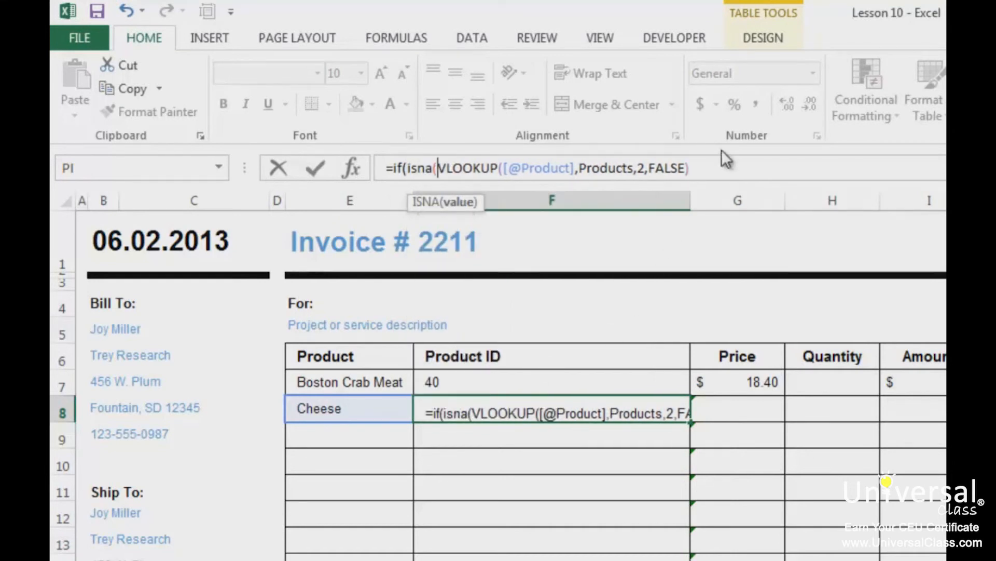
click(726, 169)
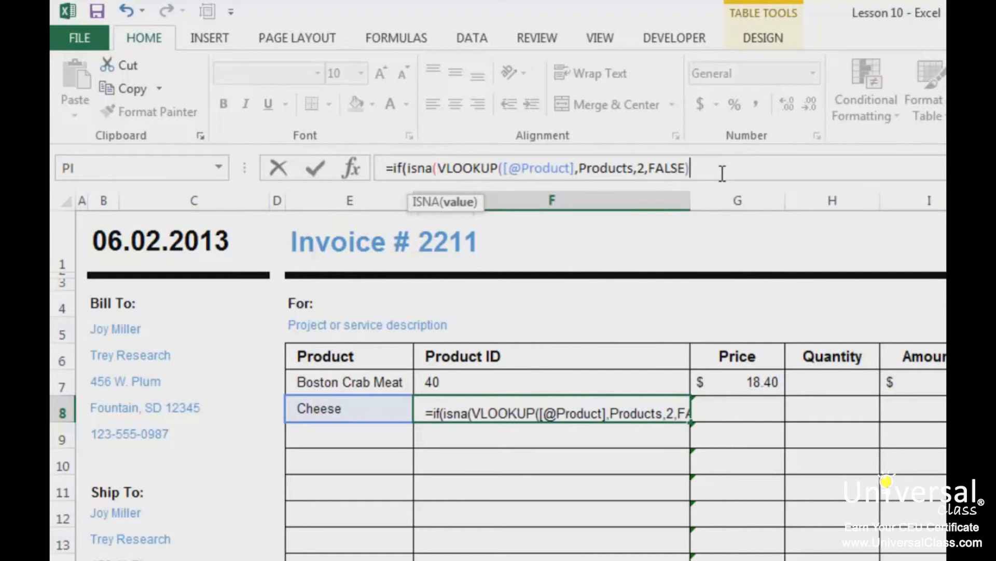
text())
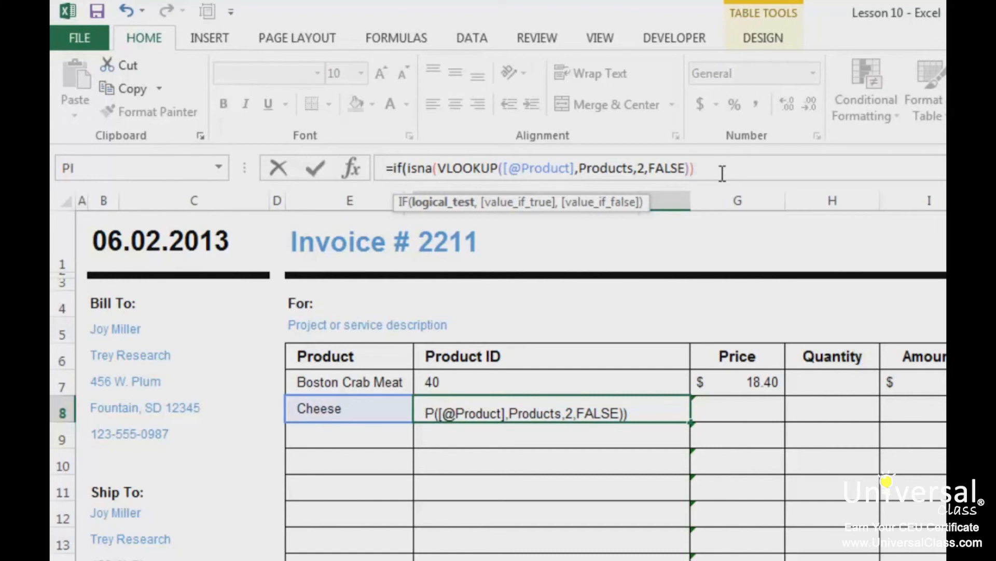
text(,0)
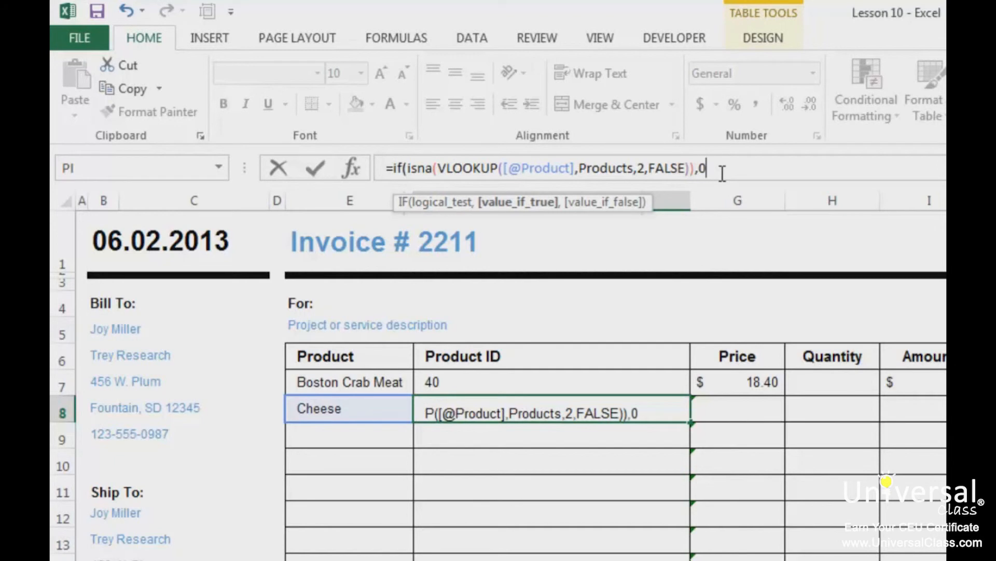
text(,)
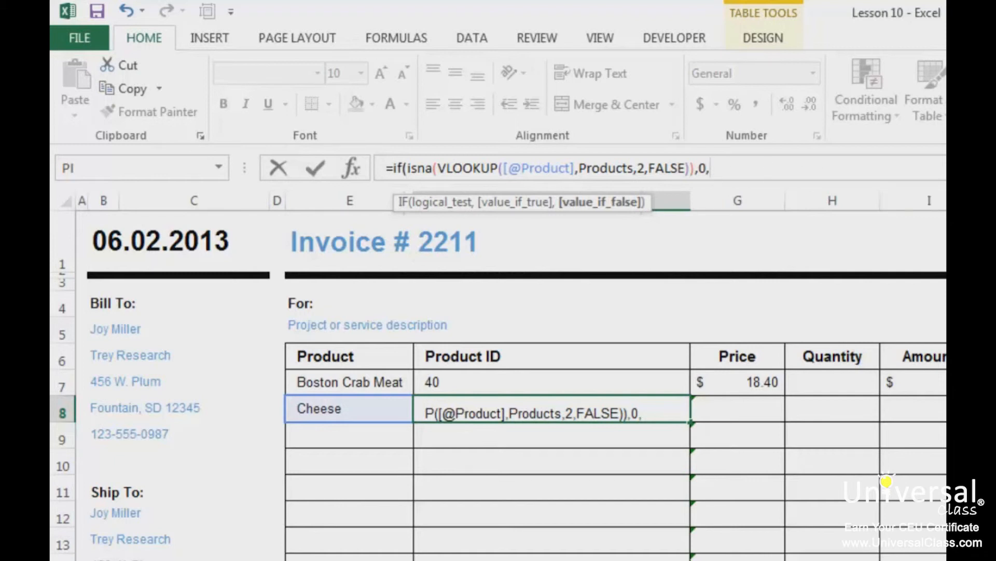
drag(438, 168, 690, 165)
key(ctrl+c)
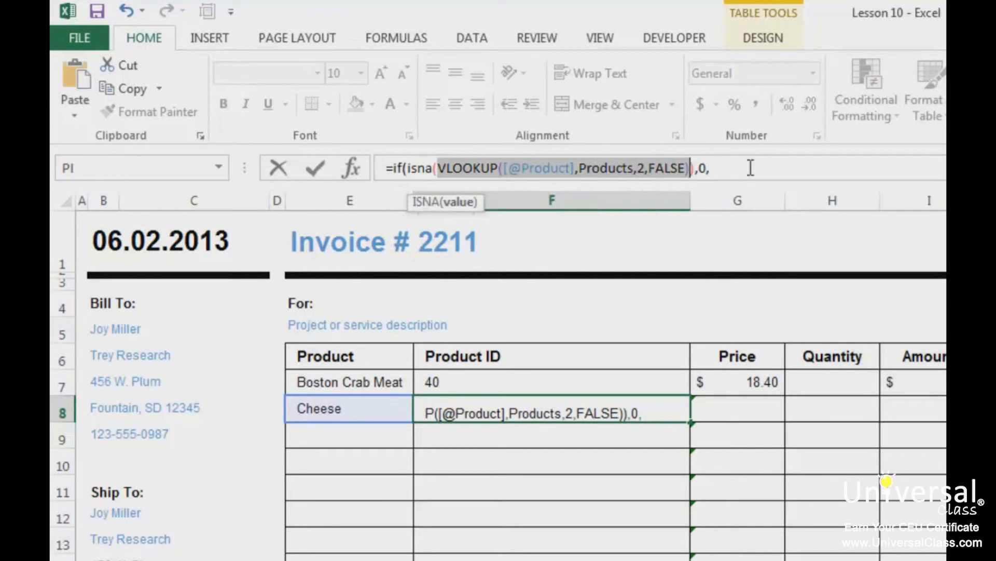
click(710, 168)
key(ctrl+v)
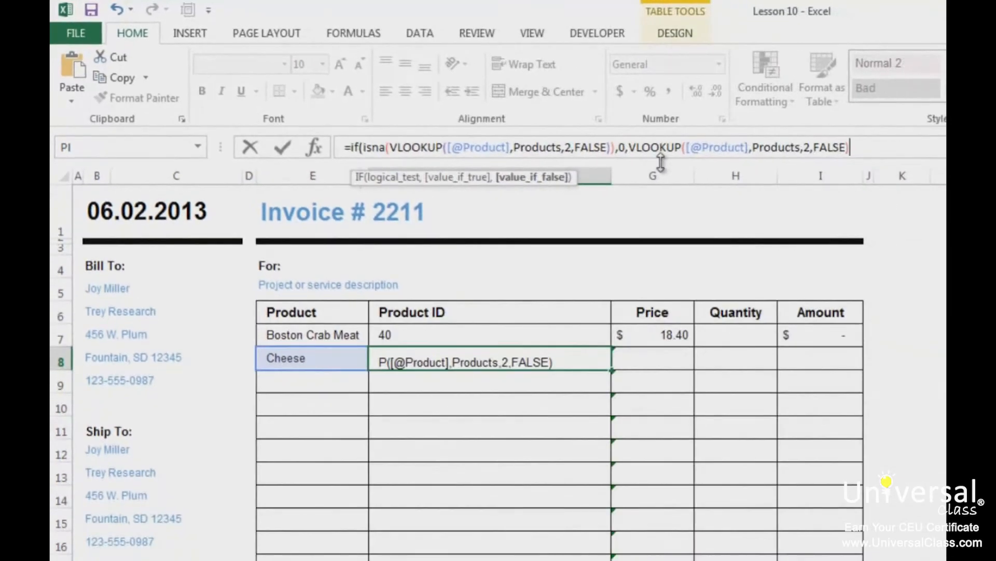
text())
key(Return)
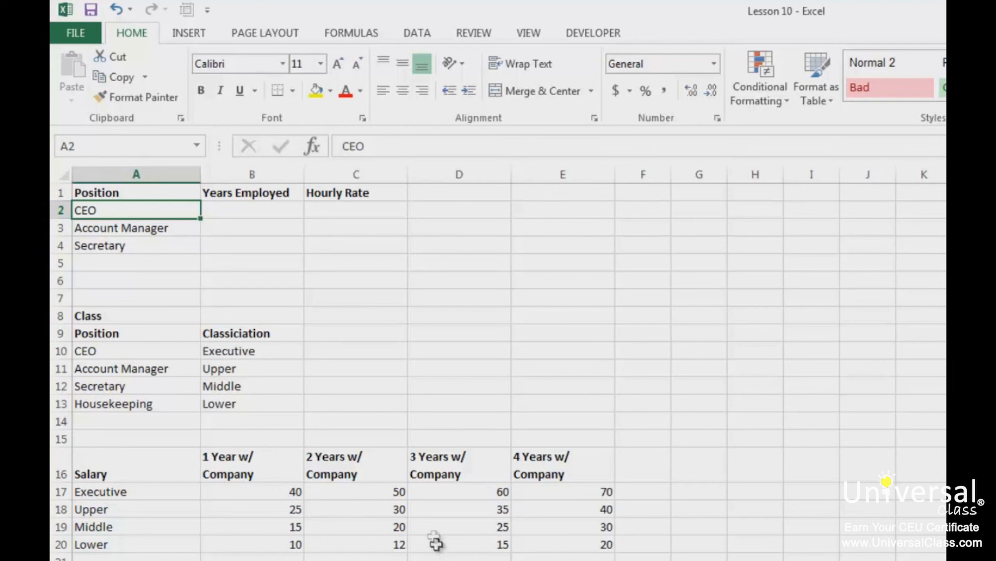
- On the salary sheet, enter the years employed 2, 4 and 7 for CEO, Account Manager and Secretary in B2:B4
click(286, 217)
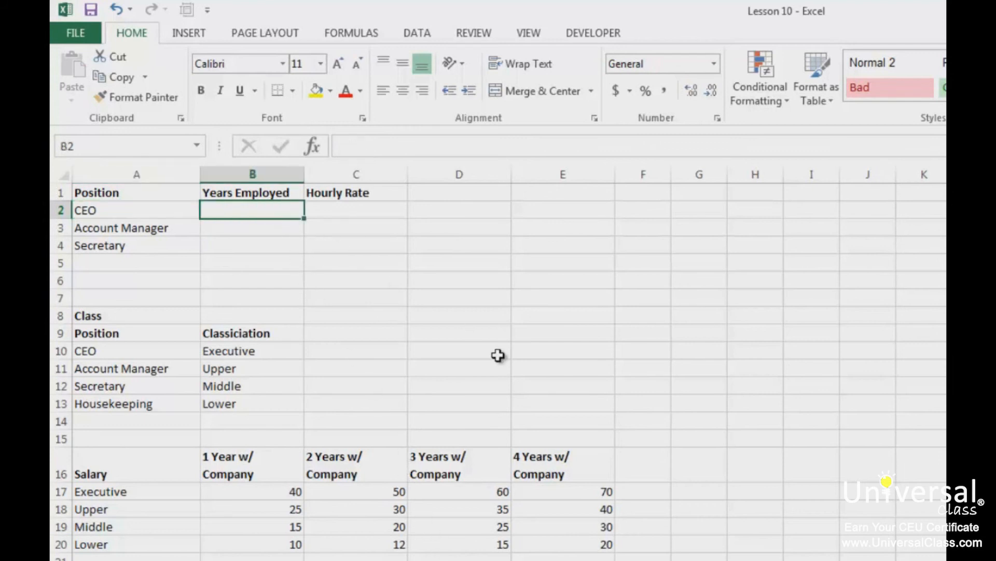
text(2)
key(Return)
text(4)
key(Return)
text(7)
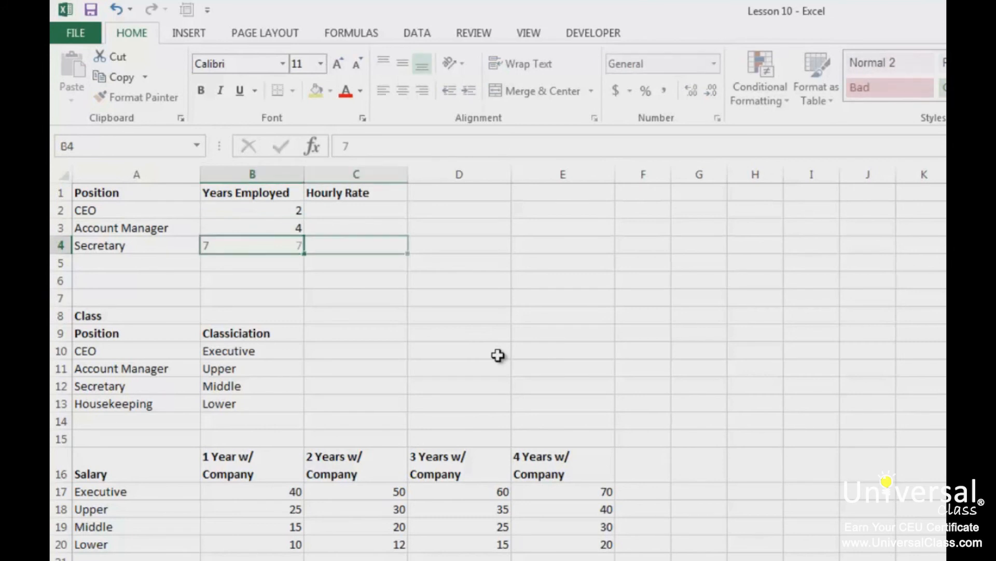
- Enter =VLOOKUP(A2,Class,2,FALSE) in C2 under Hourly Rate to look up the CEO's classification
key(Tab)
key(Up)
key(Up)
text(=vloo)
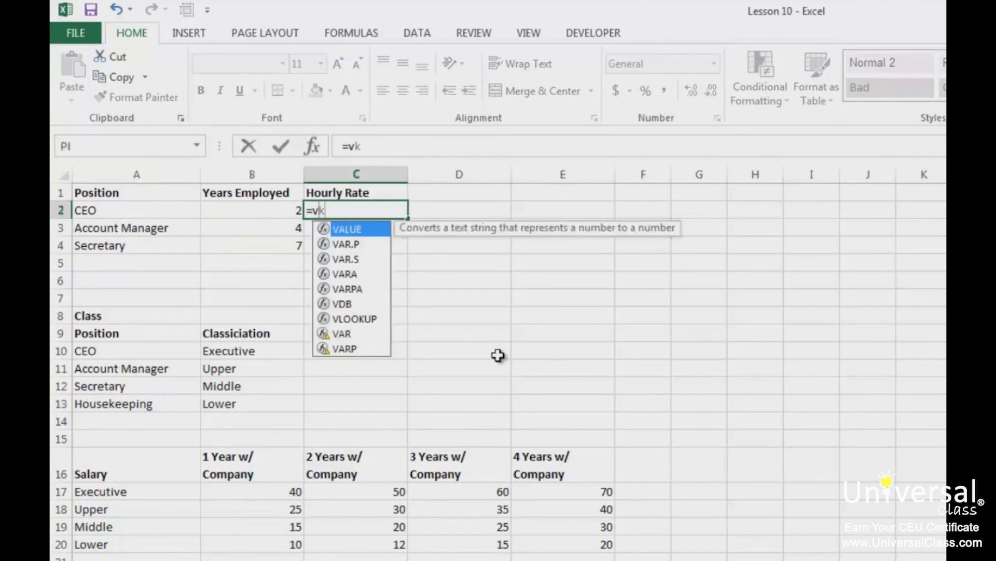
key(Tab)
click(130, 208)
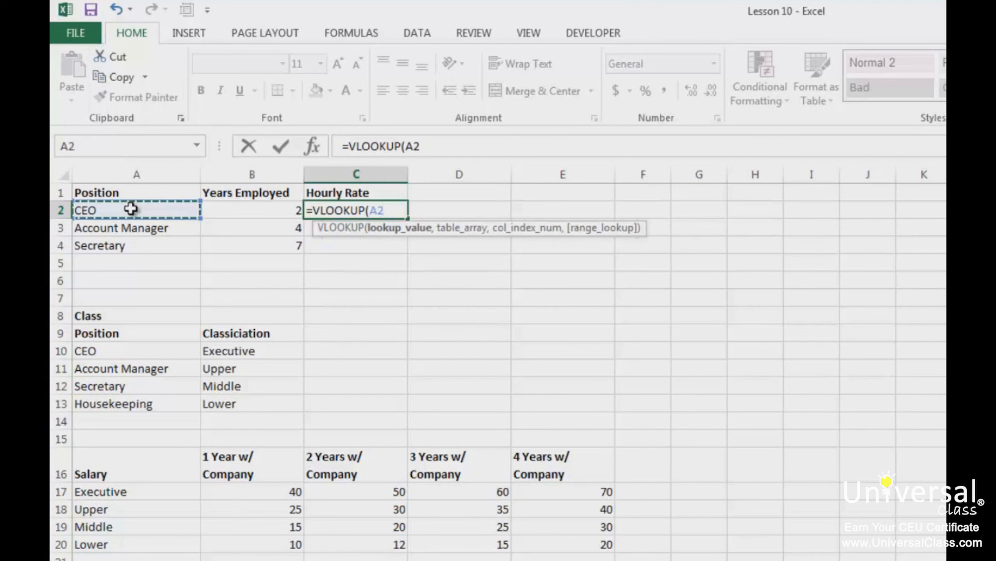
text(,class)
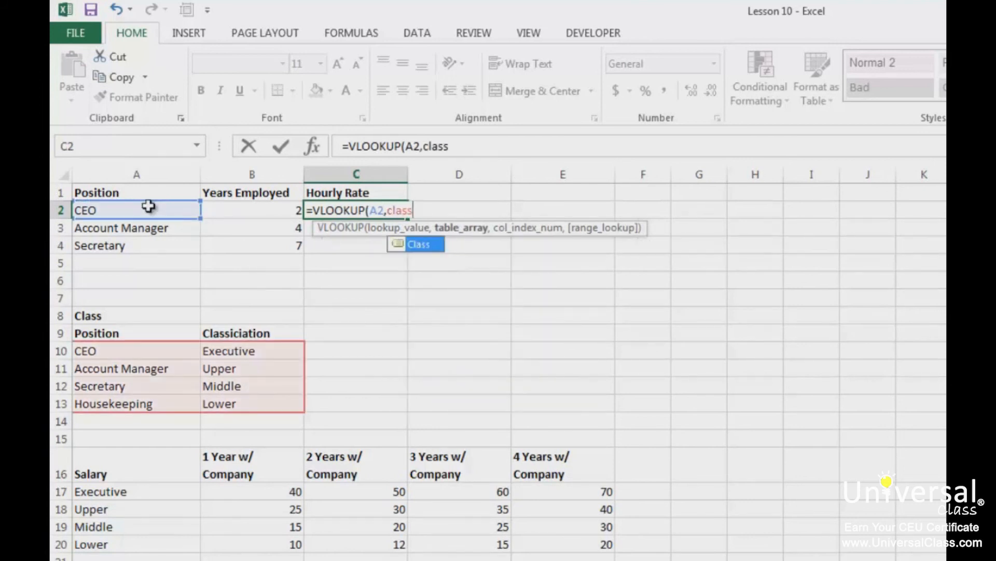
text(,2,false))
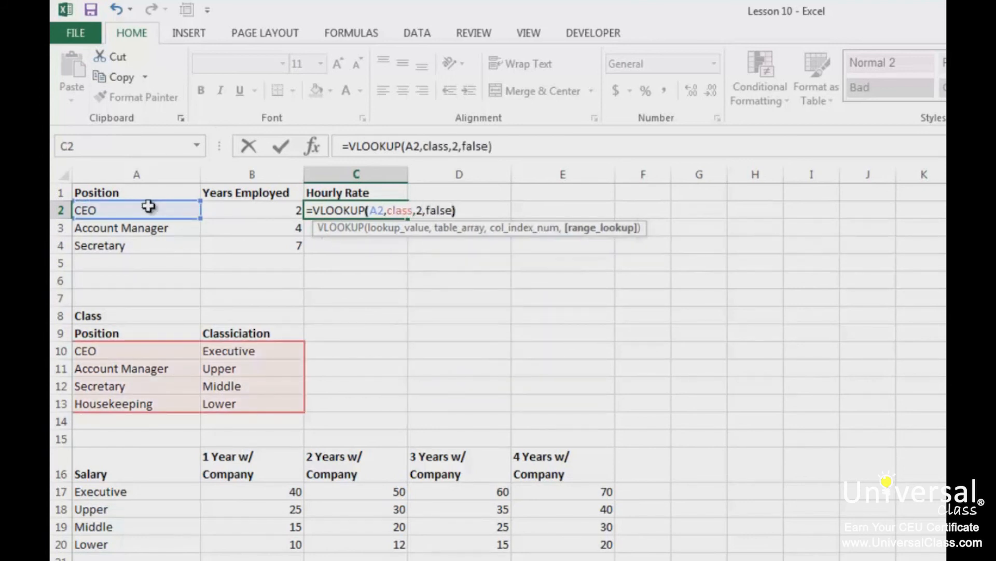
key(Return)
key(Up)
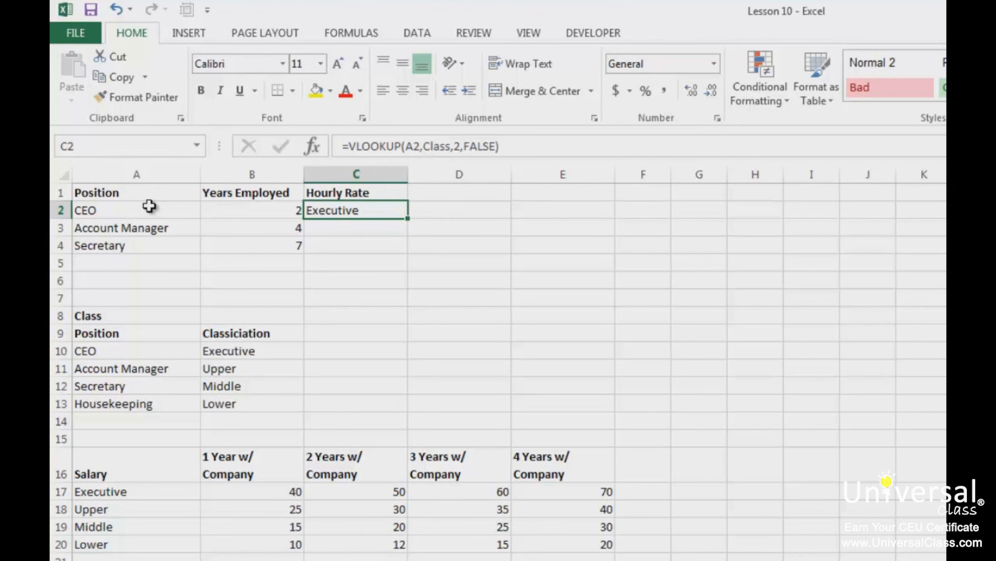
- Nest the existing VLOOKUP in C2 as the lookup value of a new outer VLOOKUP
click(346, 146)
text(VLOOK)
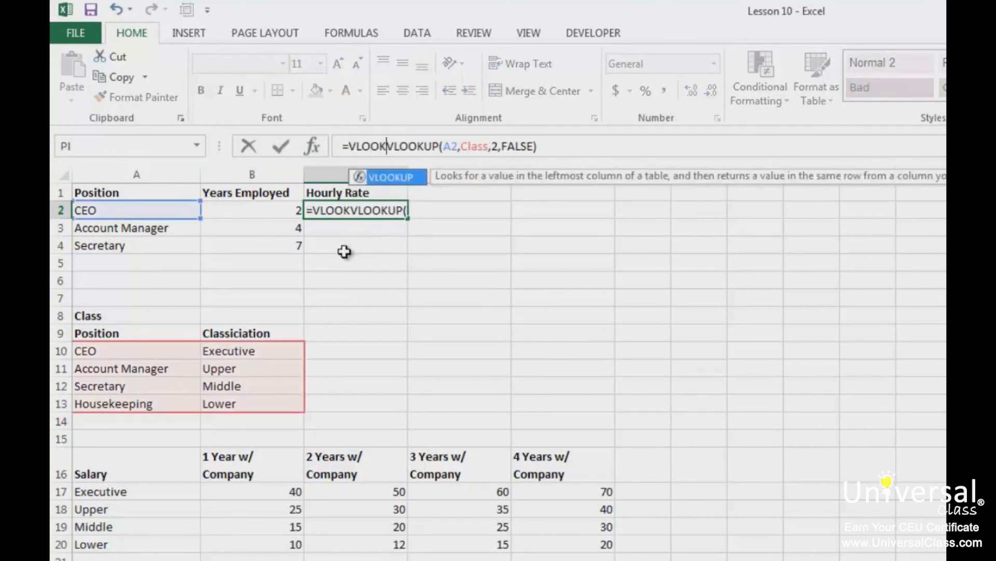
key(Tab)
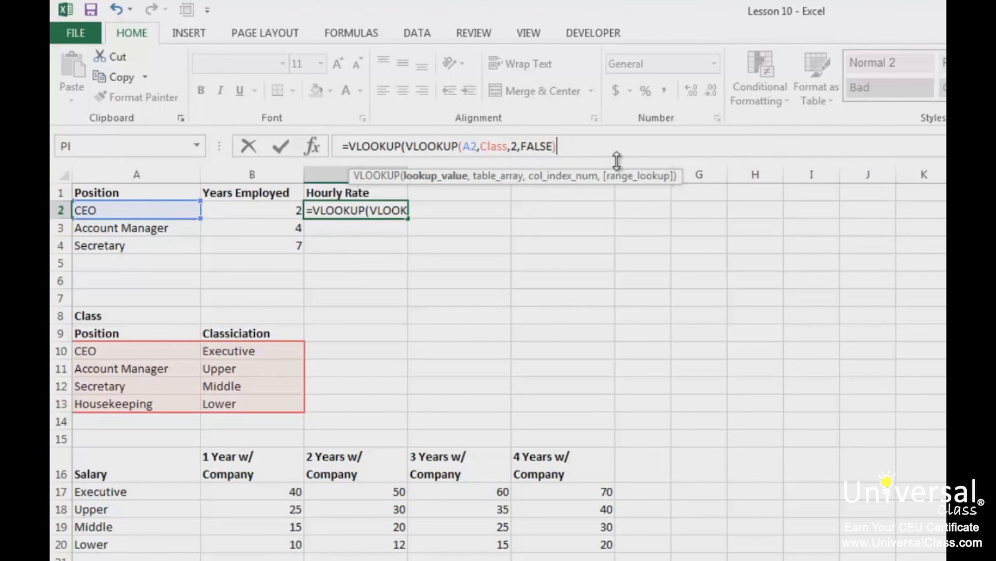
text(,)
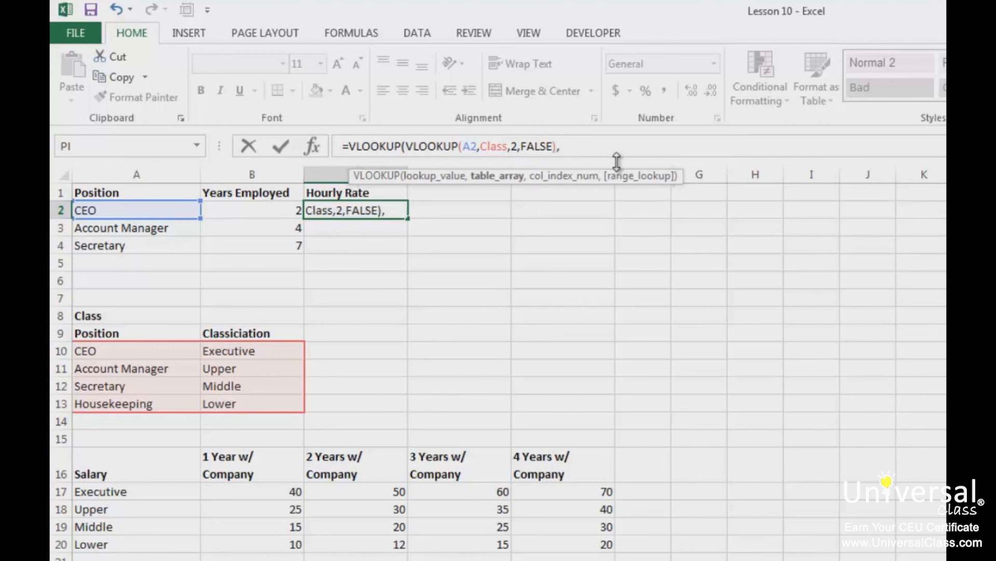
- Complete C2's outer VLOOKUP with Salary as the table array, 3 as the column index and FALSE for an exact match
text(sala)
key(Tab)
text(,)
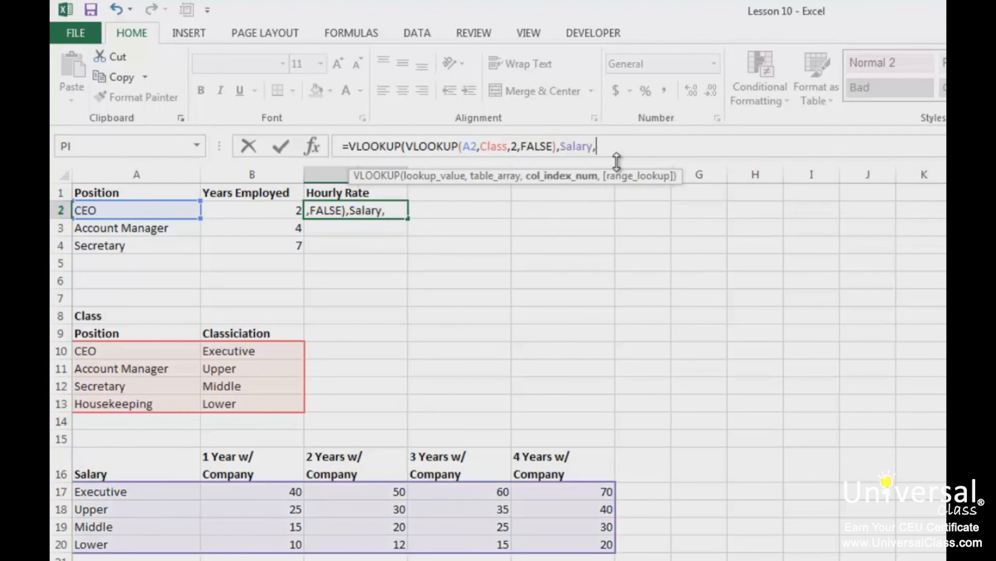
text(3)
text(,fa)
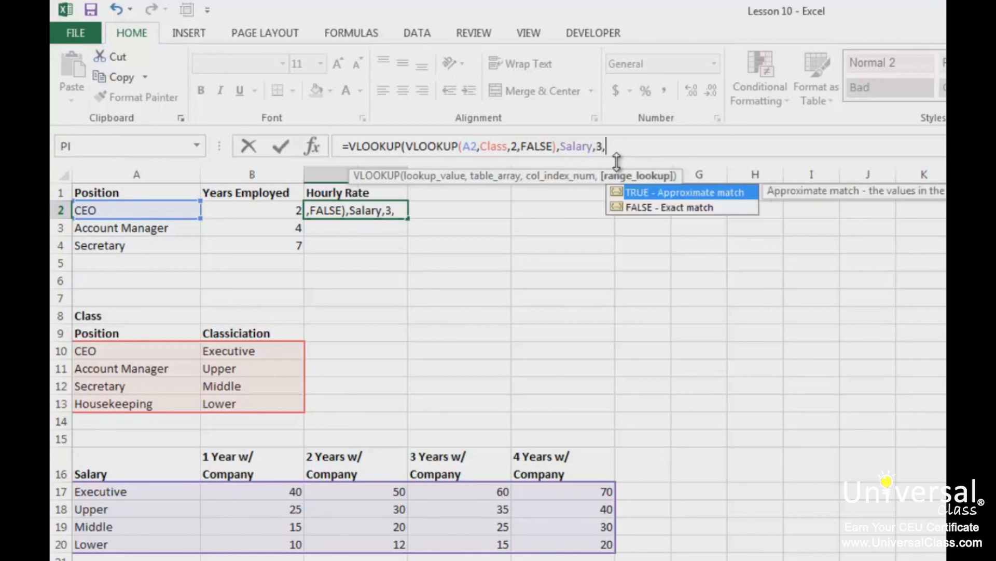
text(lse))
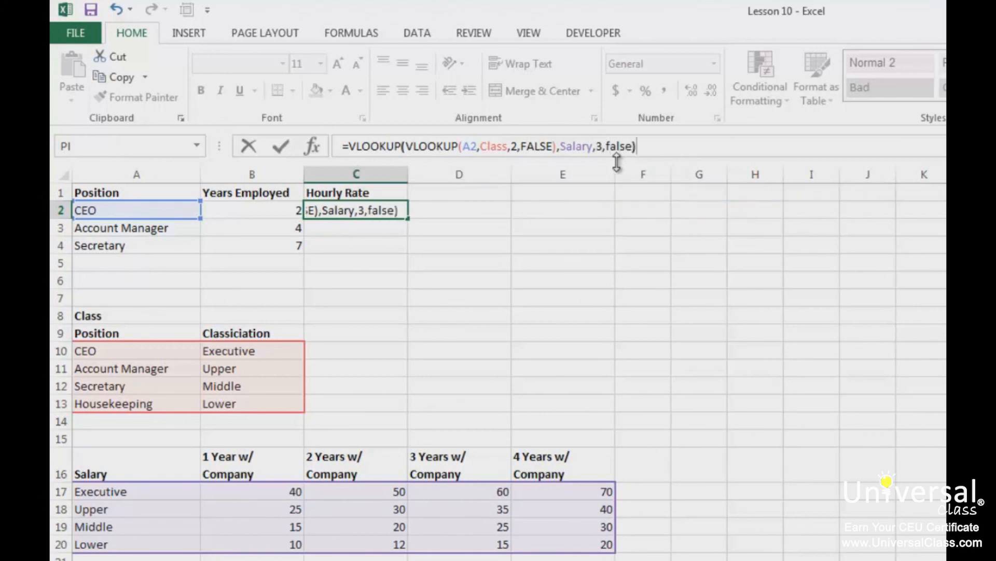
key(Return)
key(Up)
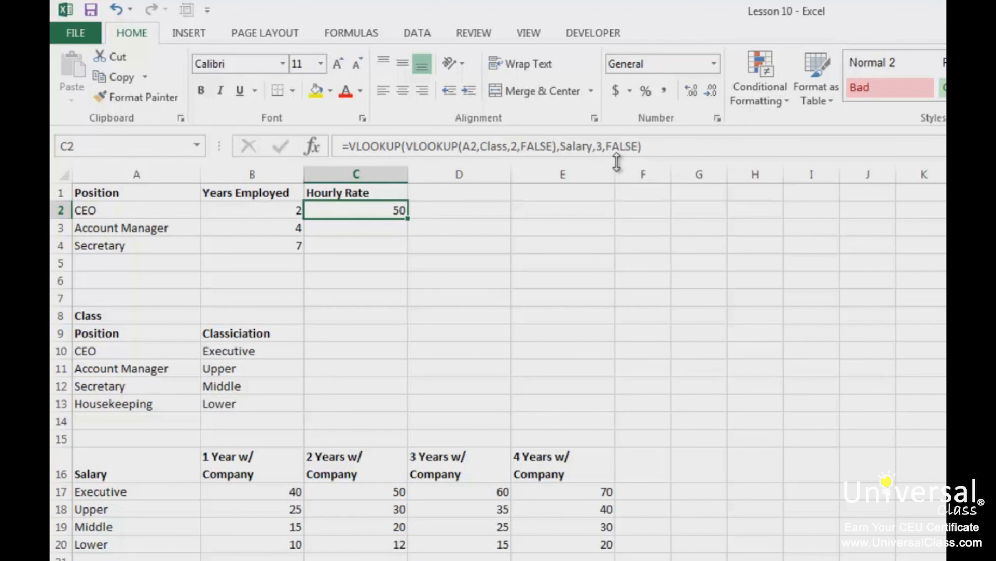